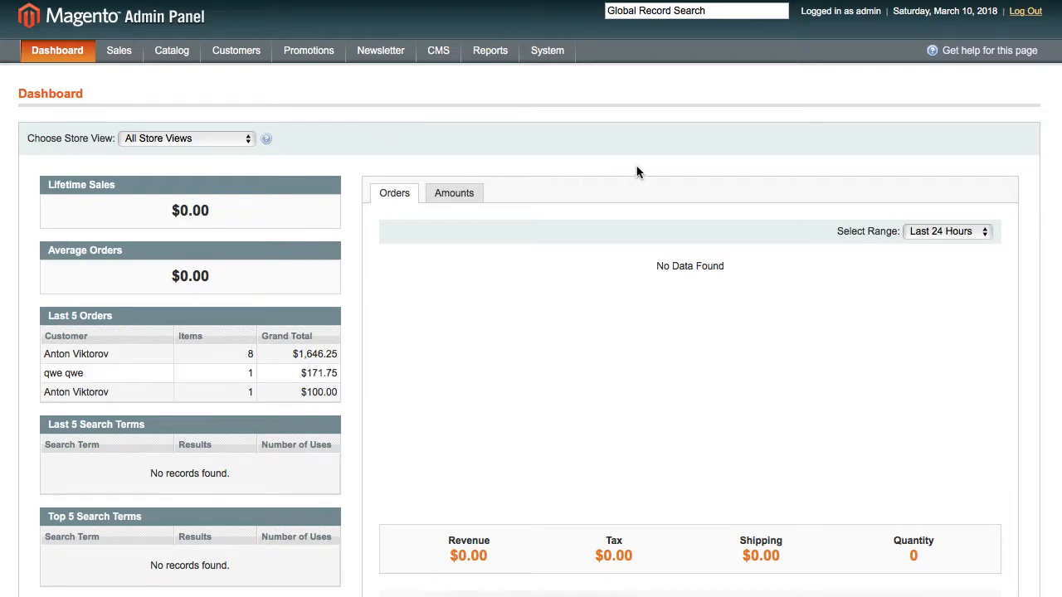
# Open the Dataflow profiles list and start a new import/export profile
pyautogui.moveTo(547, 56)
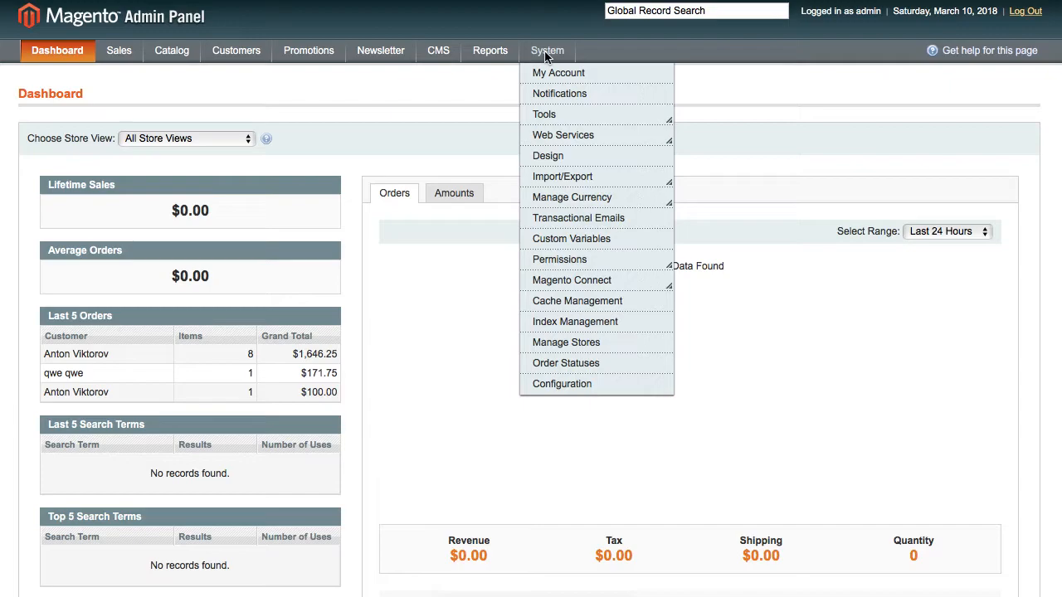
pyautogui.moveTo(581, 176)
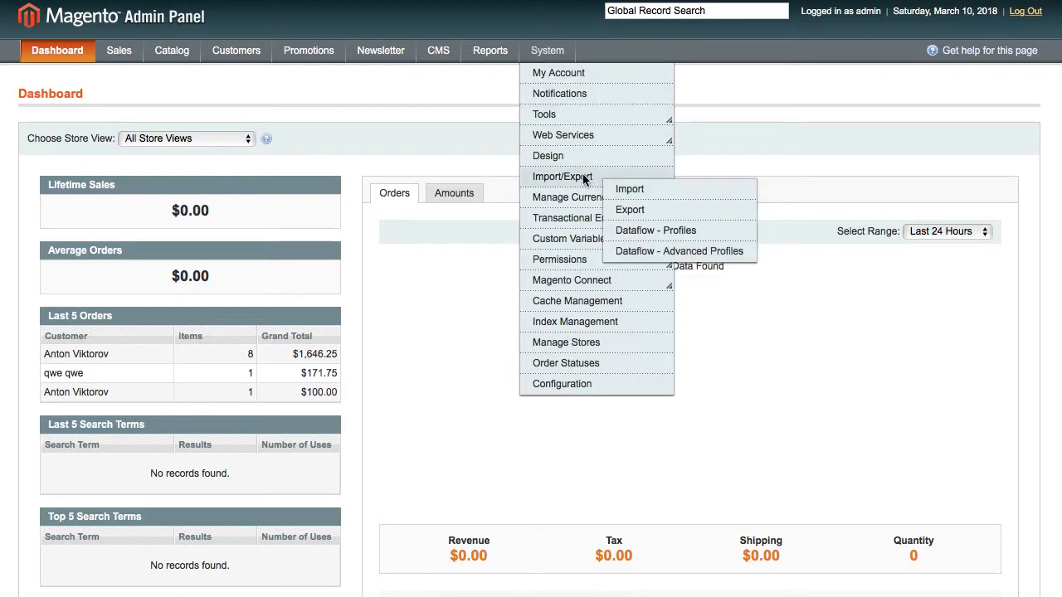
pyautogui.click(733, 230)
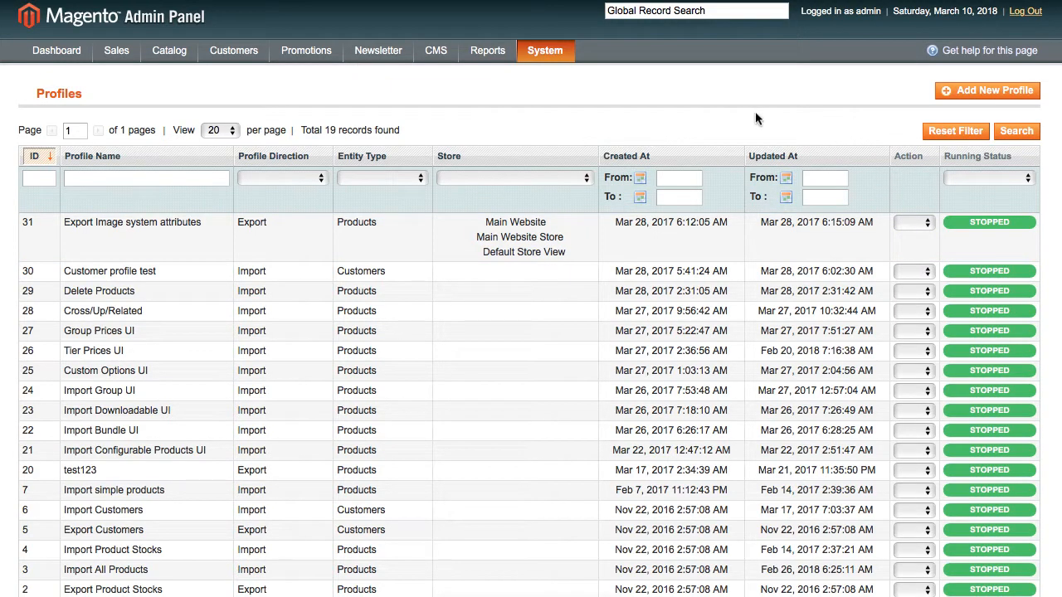
pyautogui.click(990, 96)
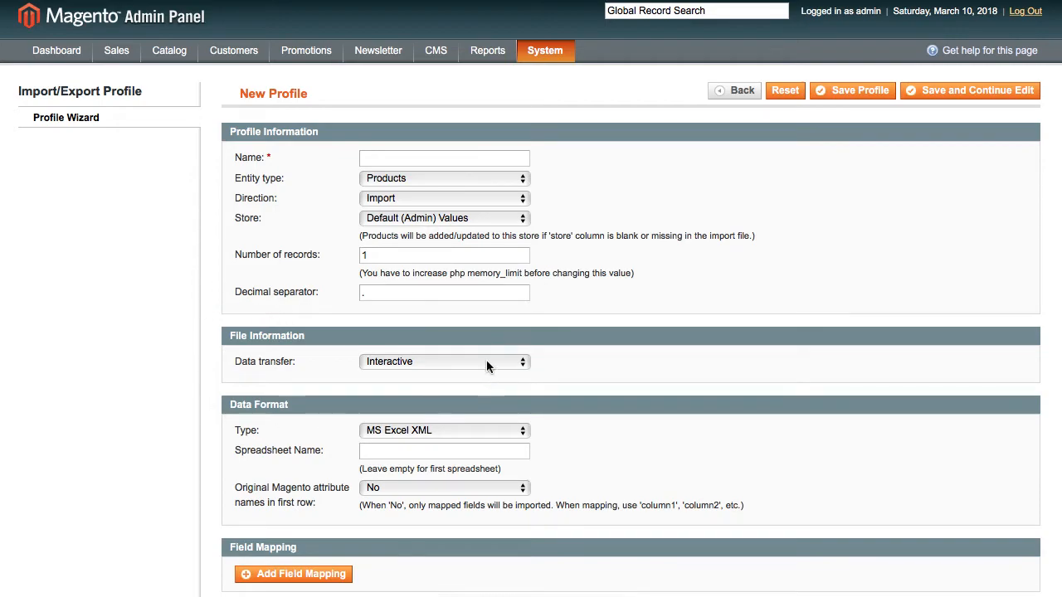
# Set the new profile's direction to Export
pyautogui.scroll(-2, 431, 353)
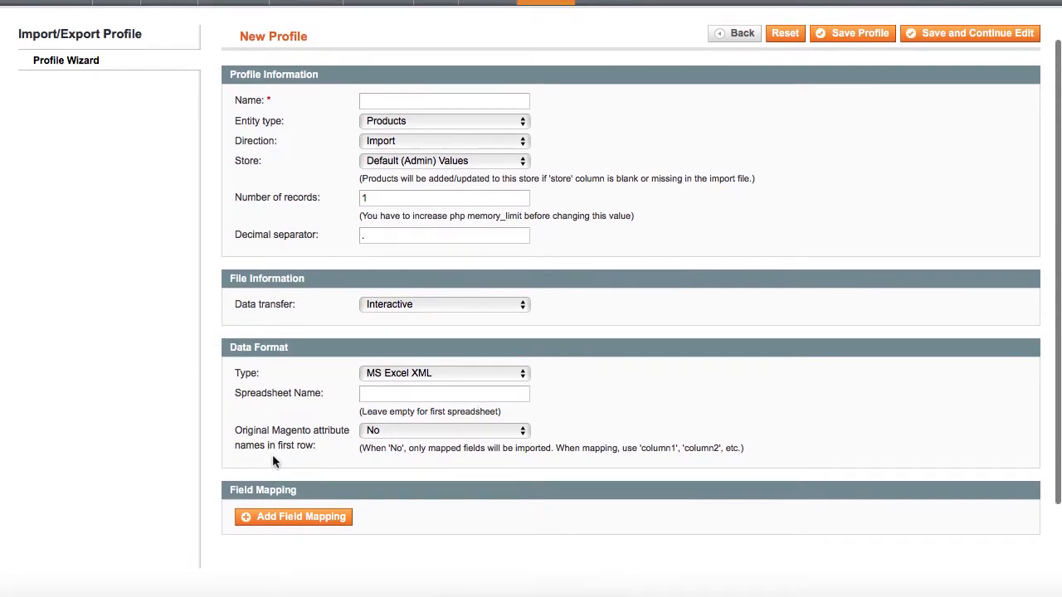
pyautogui.scroll(2, 422, 350)
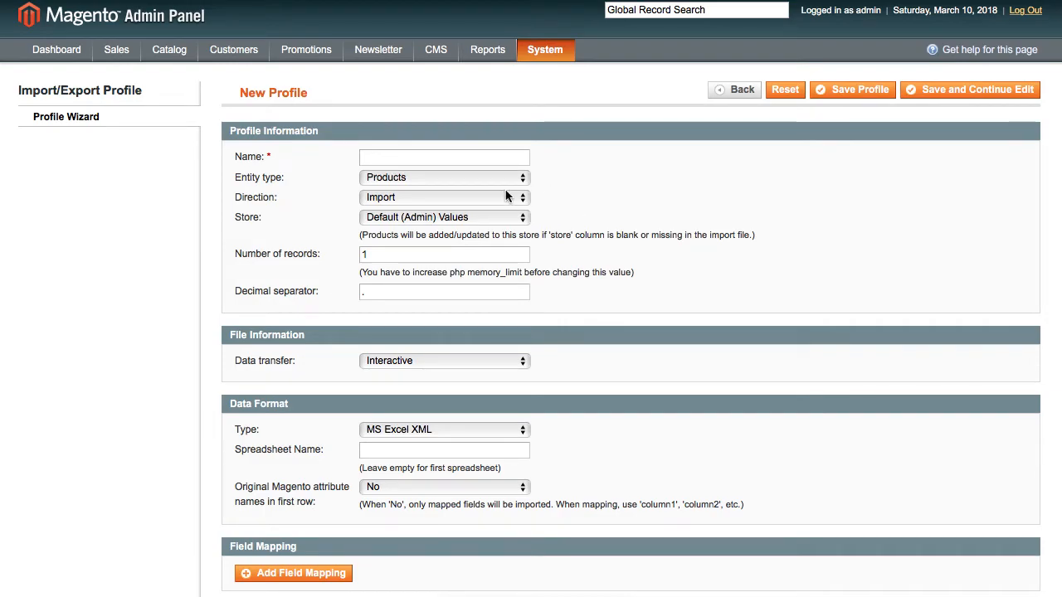
pyautogui.click(462, 199)
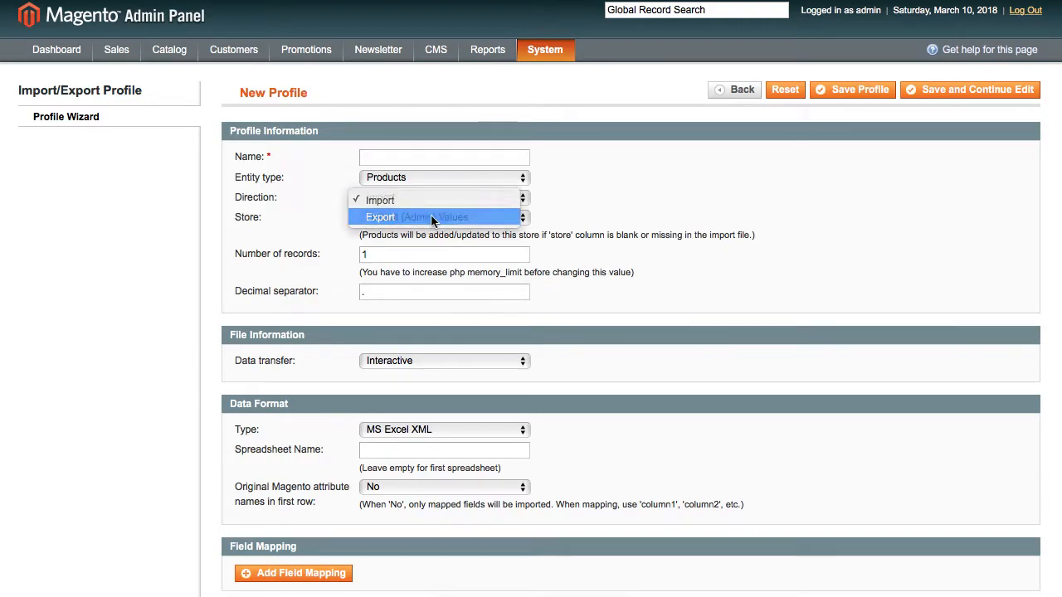
pyautogui.click(431, 218)
# Name the profile Products Export Test and keep Default (Admin) Values as its store
pyautogui.scroll(-3, 571, 224)
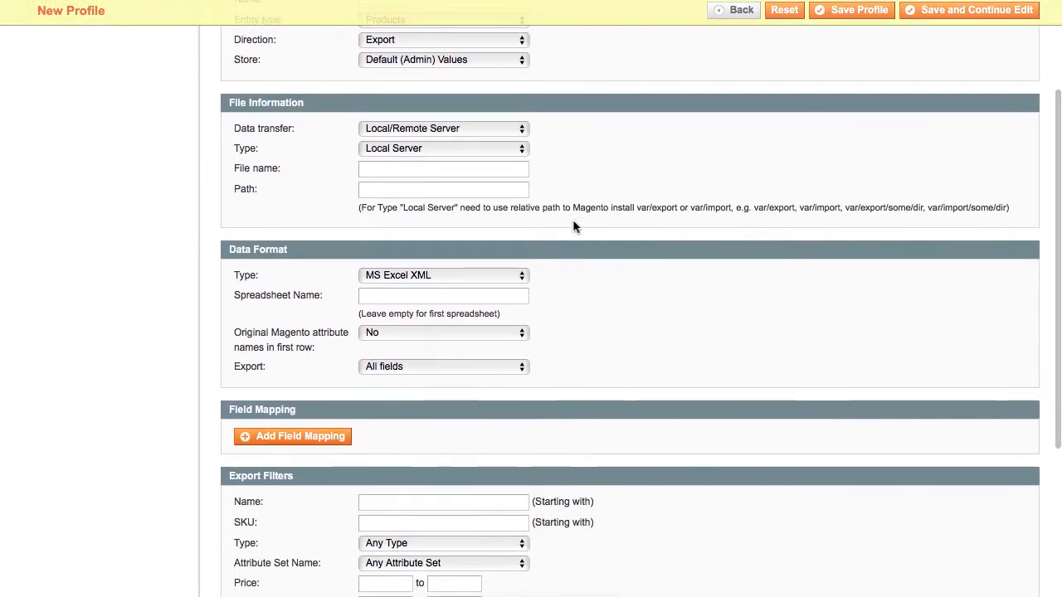
pyautogui.scroll(-4, 573, 224)
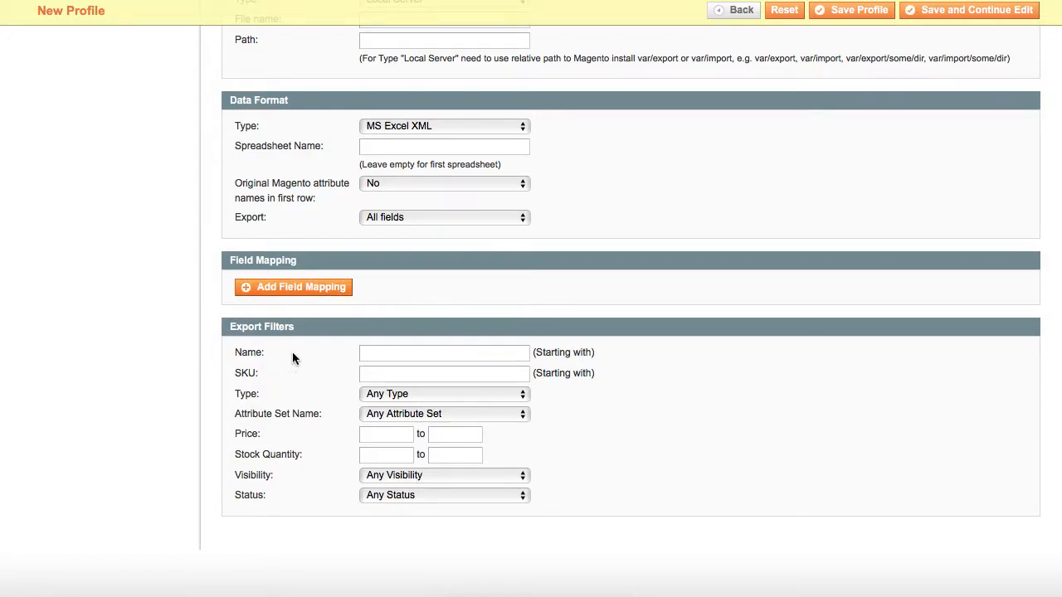
pyautogui.scroll(5, 316, 330)
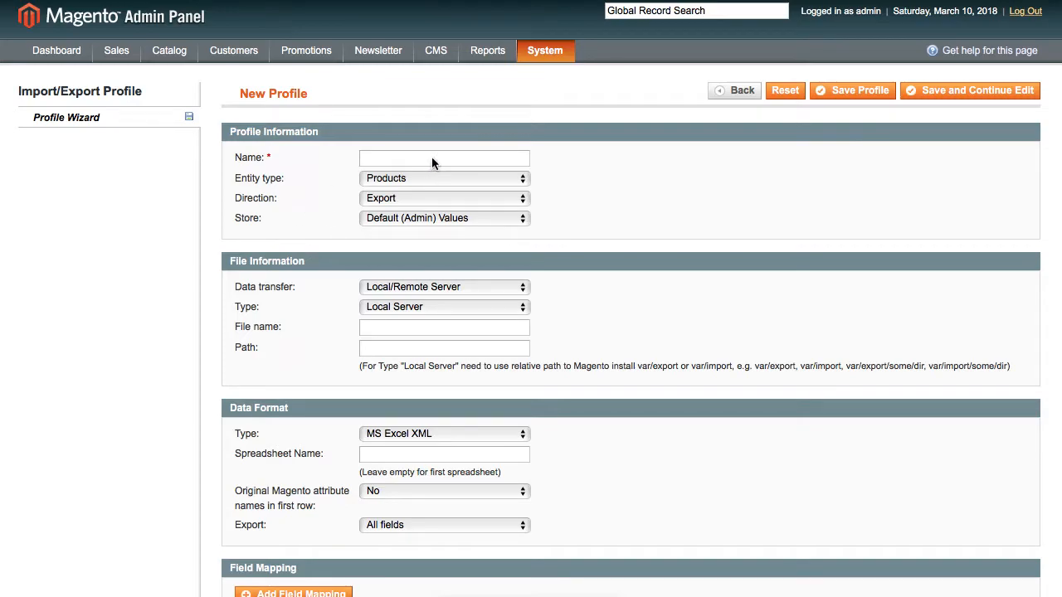
pyautogui.write('Products Export Test')
pyautogui.click(505, 222)
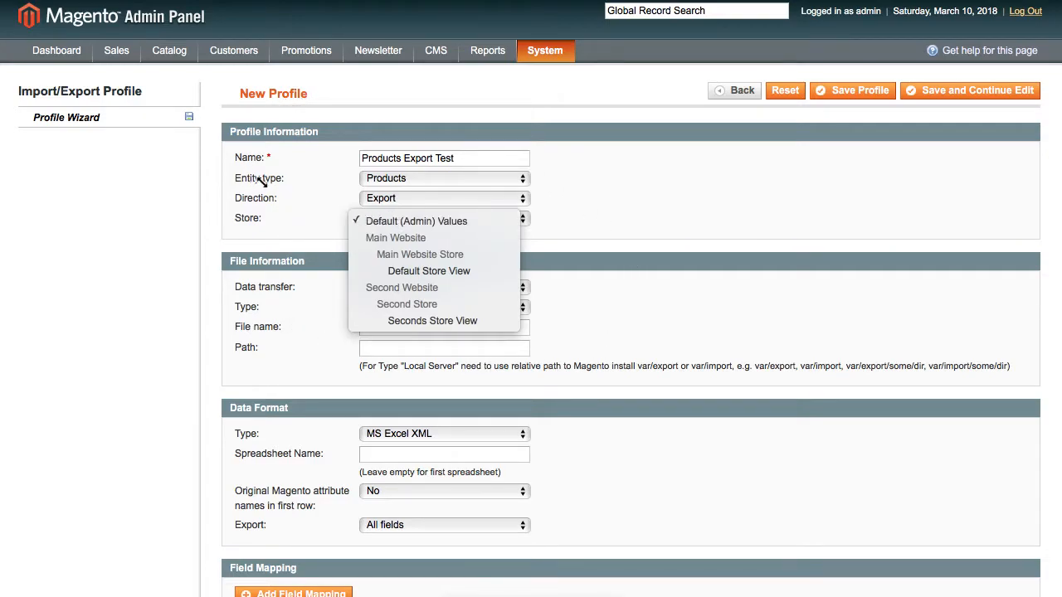
pyautogui.click(444, 224)
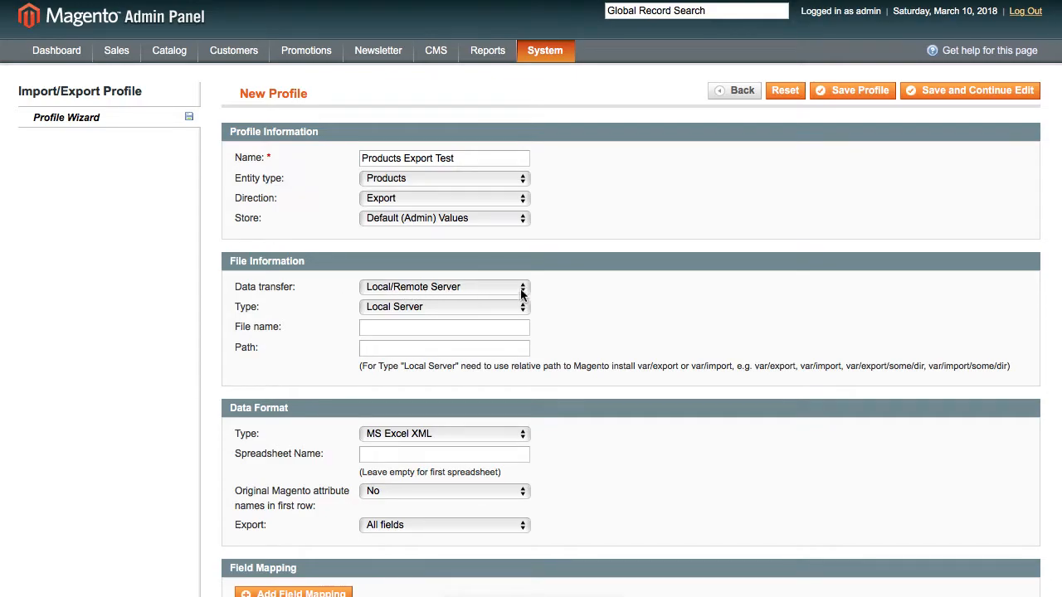
# Switch the file transfer type to Remote FTP to examine its connection fields, and restore Local Server
pyautogui.click(453, 309)
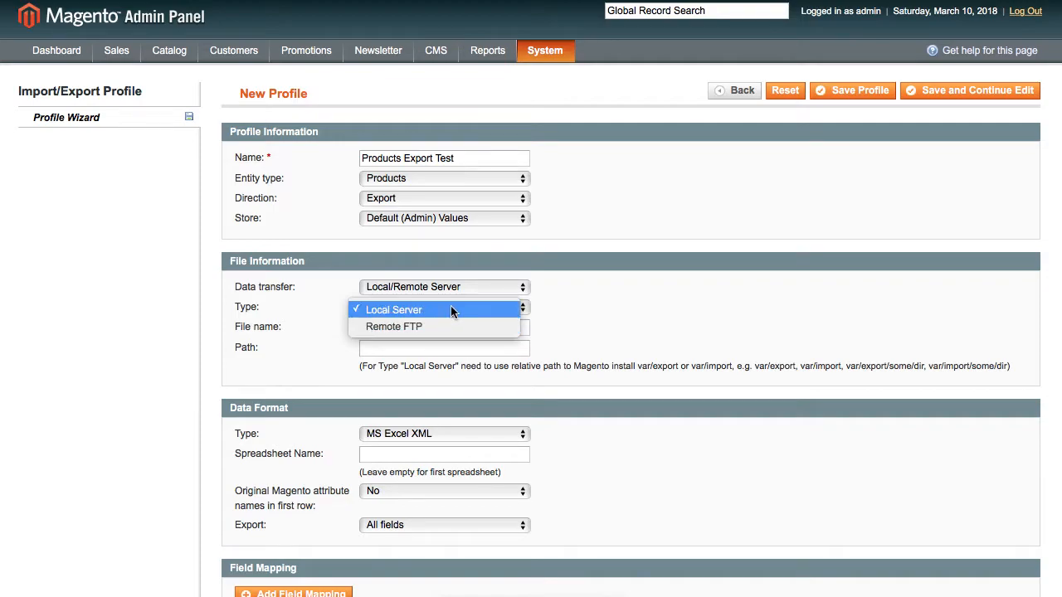
pyautogui.click(451, 308)
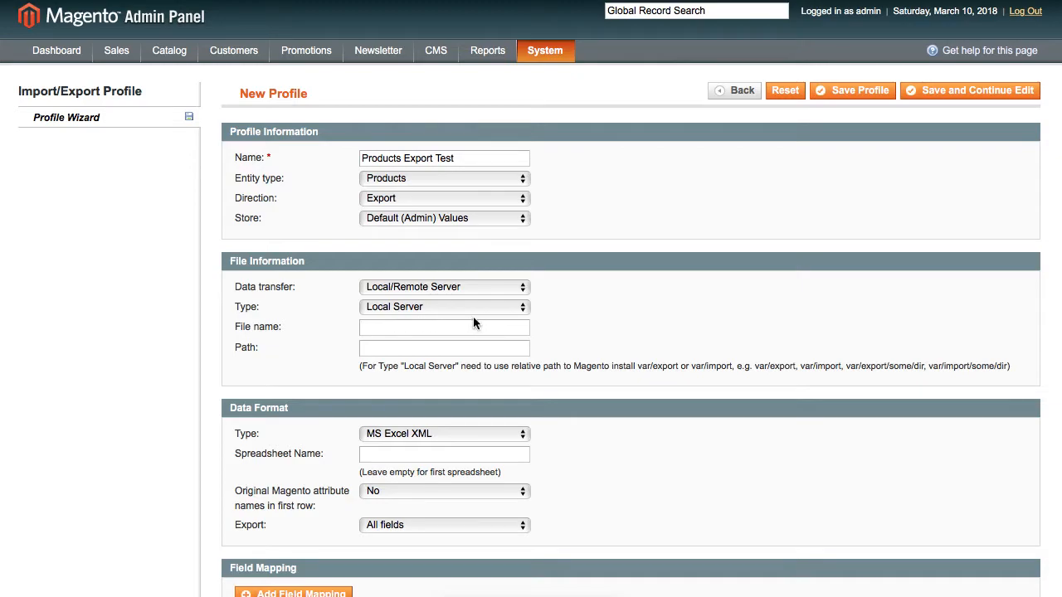
pyautogui.click(444, 307)
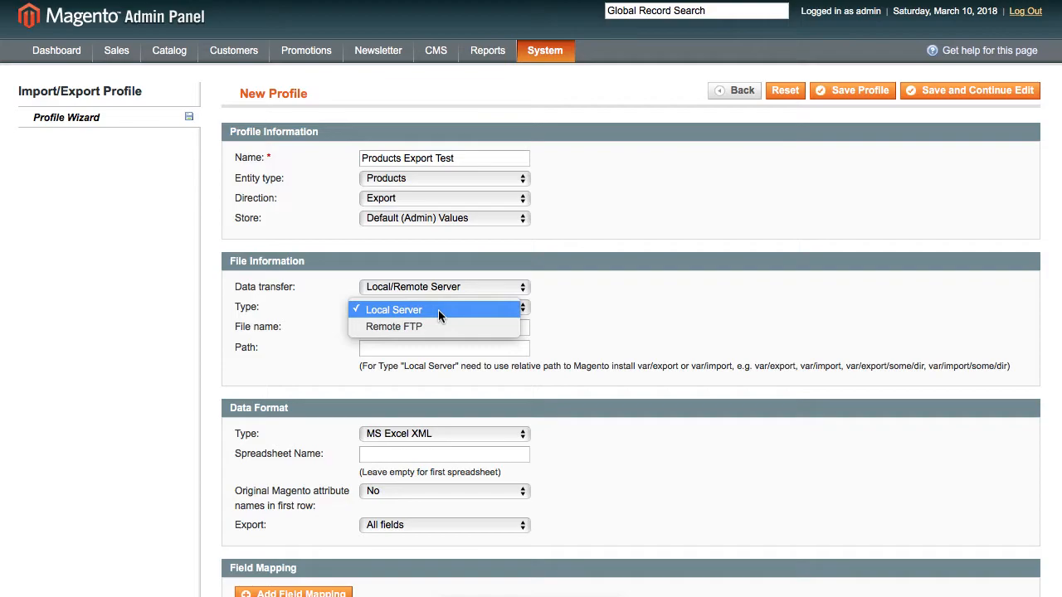
pyautogui.click(464, 311)
pyautogui.click(431, 308)
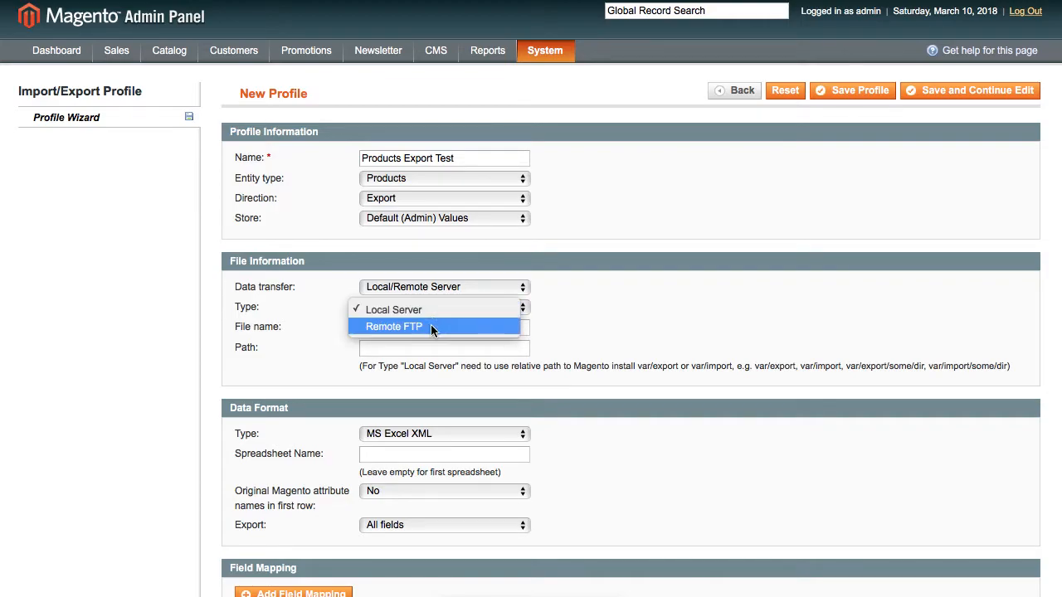
pyautogui.click(431, 327)
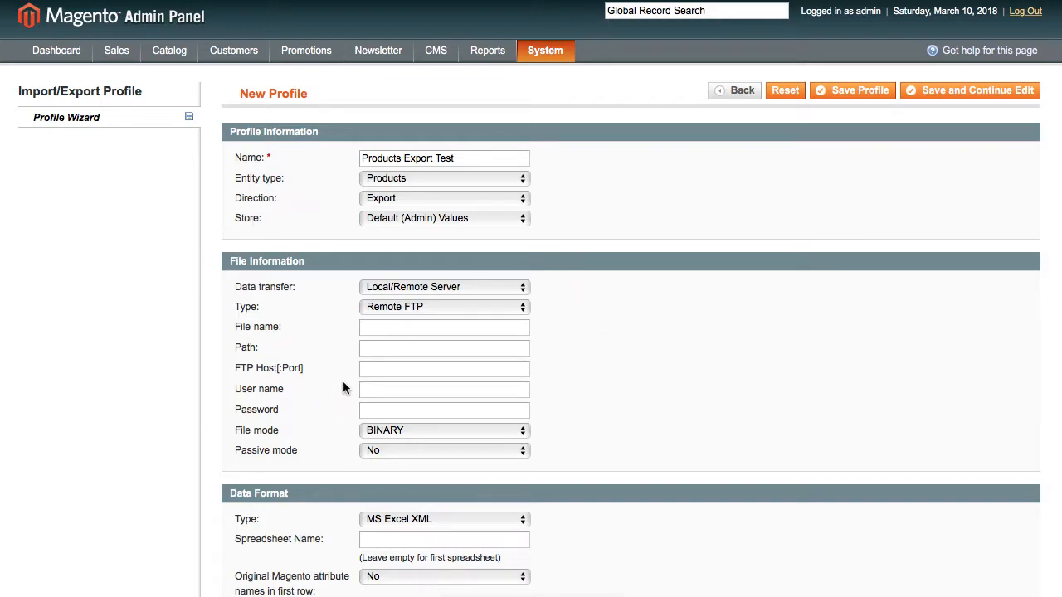
pyautogui.click(371, 370)
pyautogui.click(307, 418)
pyautogui.click(390, 410)
pyautogui.click(397, 308)
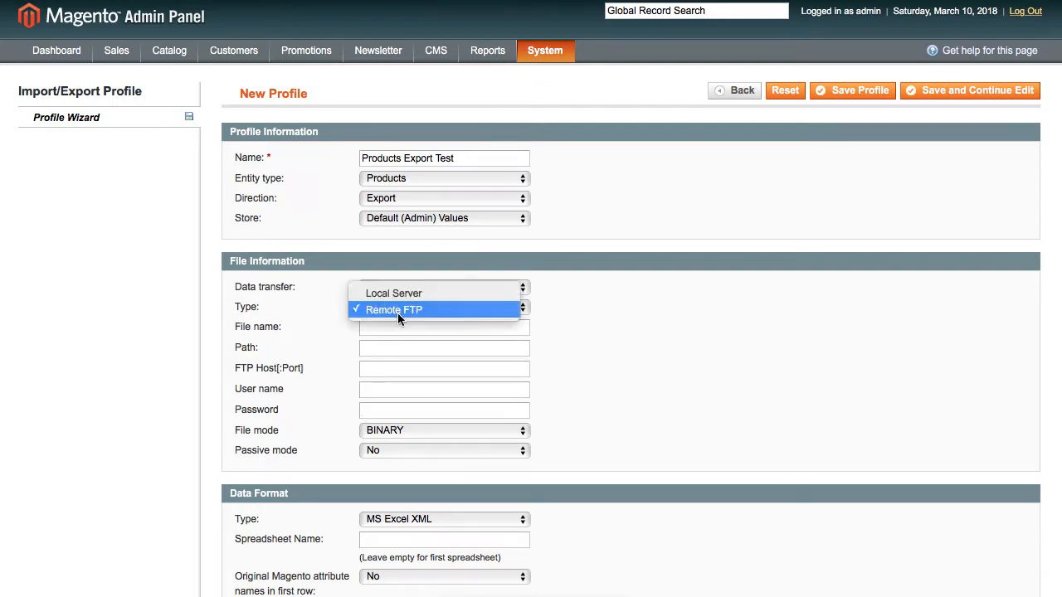
pyautogui.click(421, 294)
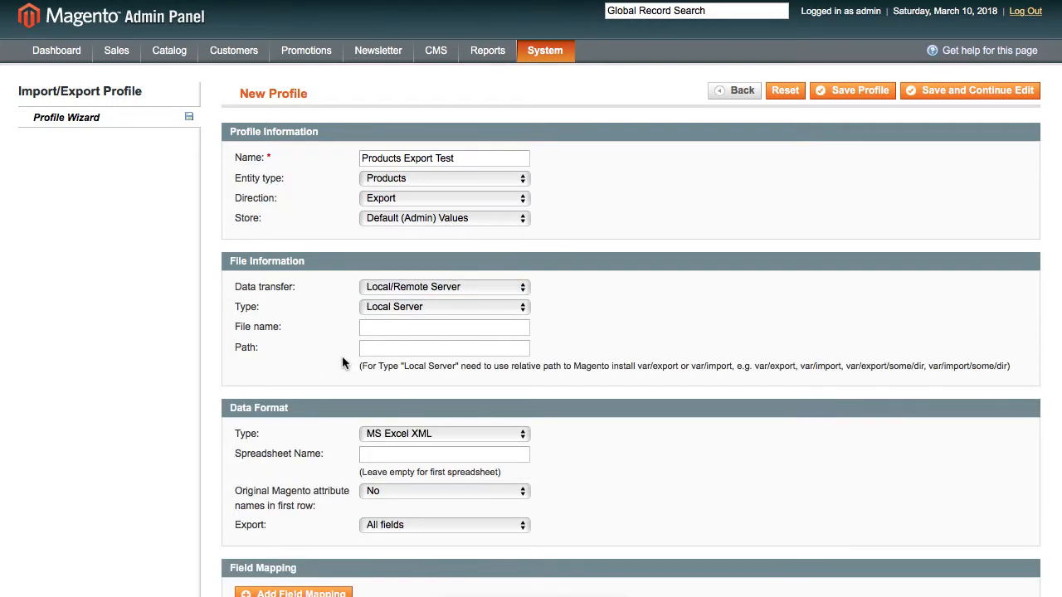
# Set the export file name to products_test.csv and its path to var/export
pyautogui.click(415, 327)
pyautogui.write('products_test.csv')
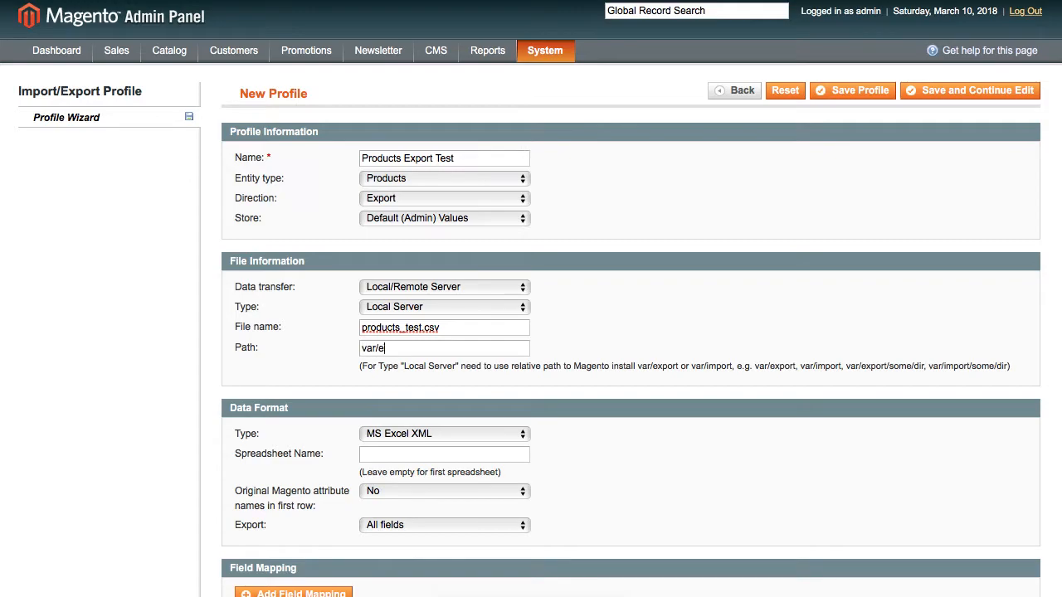
pyautogui.write('ort')
# Set the data format to CSV / Tab separated and enable original Magento attribute names in the first row
pyautogui.scroll(-2, 398, 423)
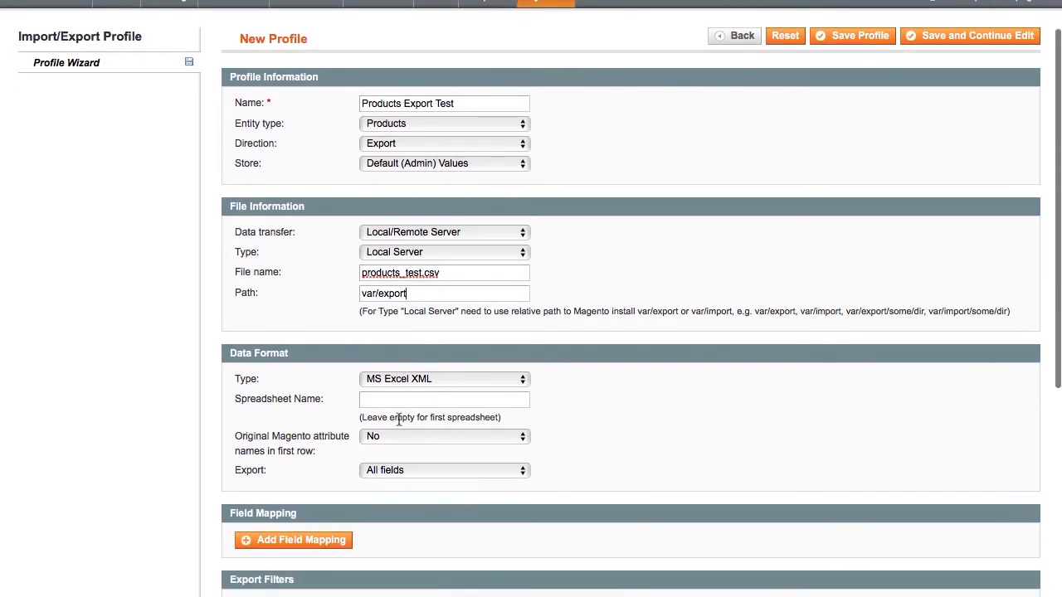
pyautogui.click(427, 379)
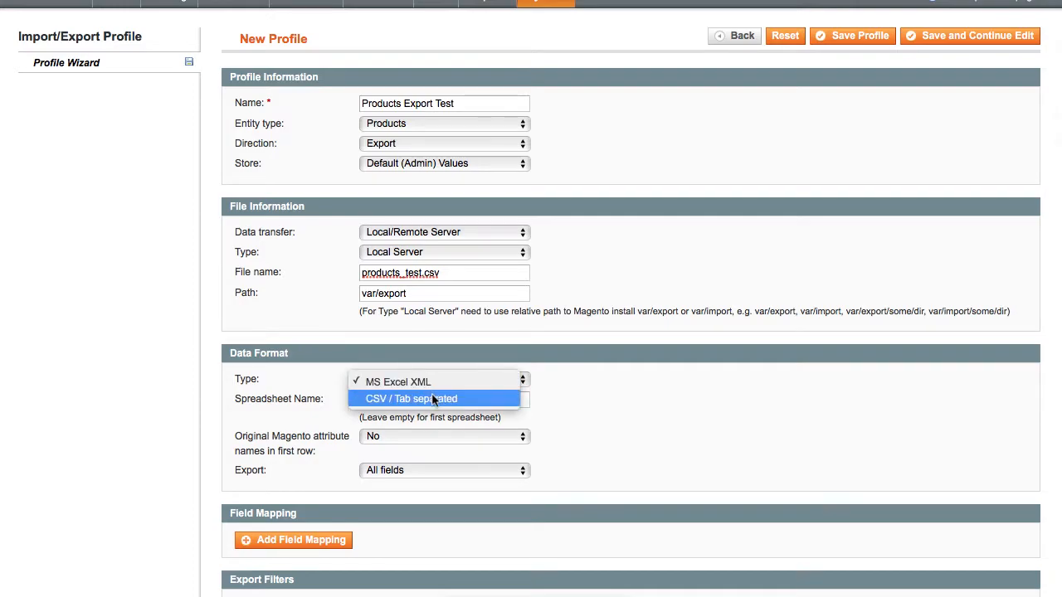
pyautogui.click(479, 400)
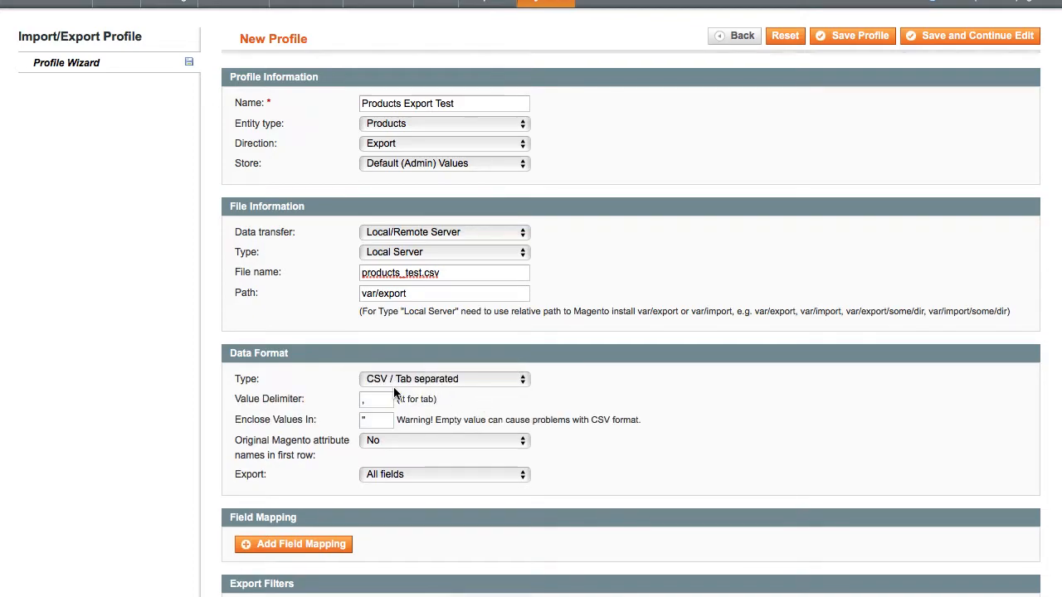
pyautogui.scroll(-1, 396, 392)
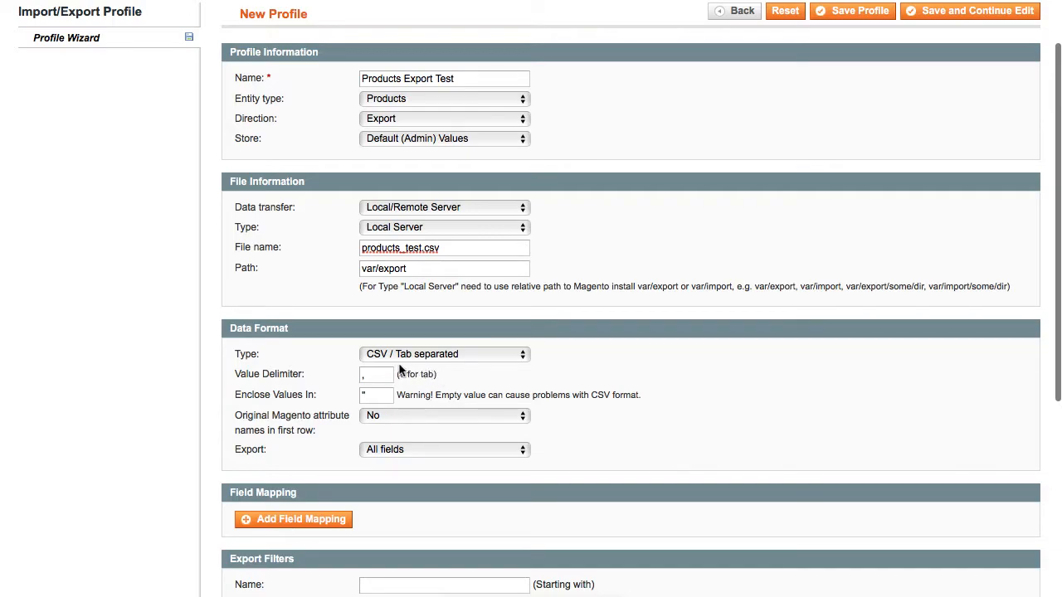
pyautogui.scroll(-2, 422, 386)
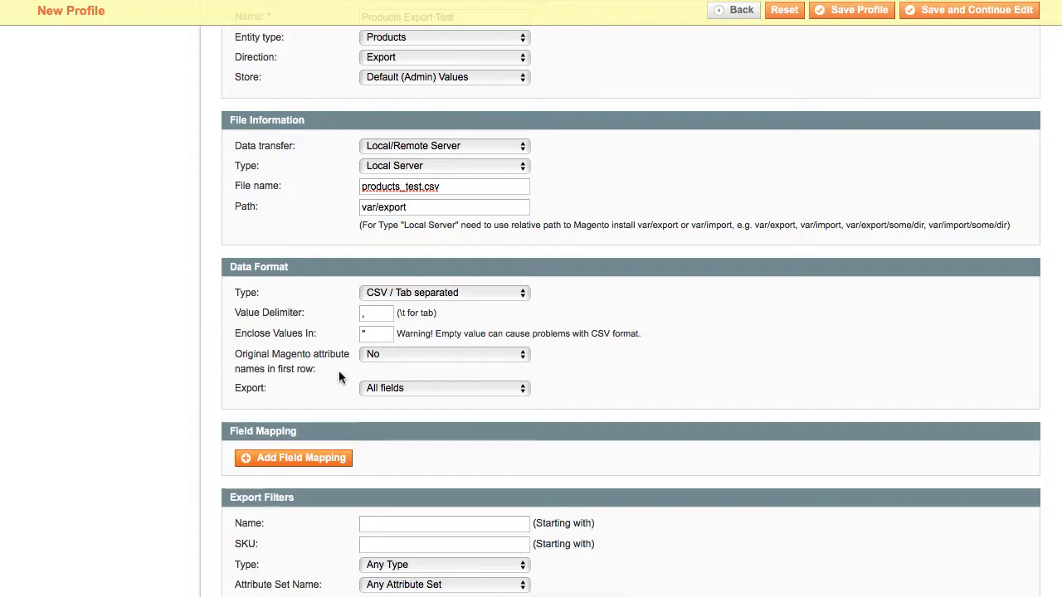
pyautogui.scroll(-1, 419, 356)
pyautogui.scroll(1, 424, 357)
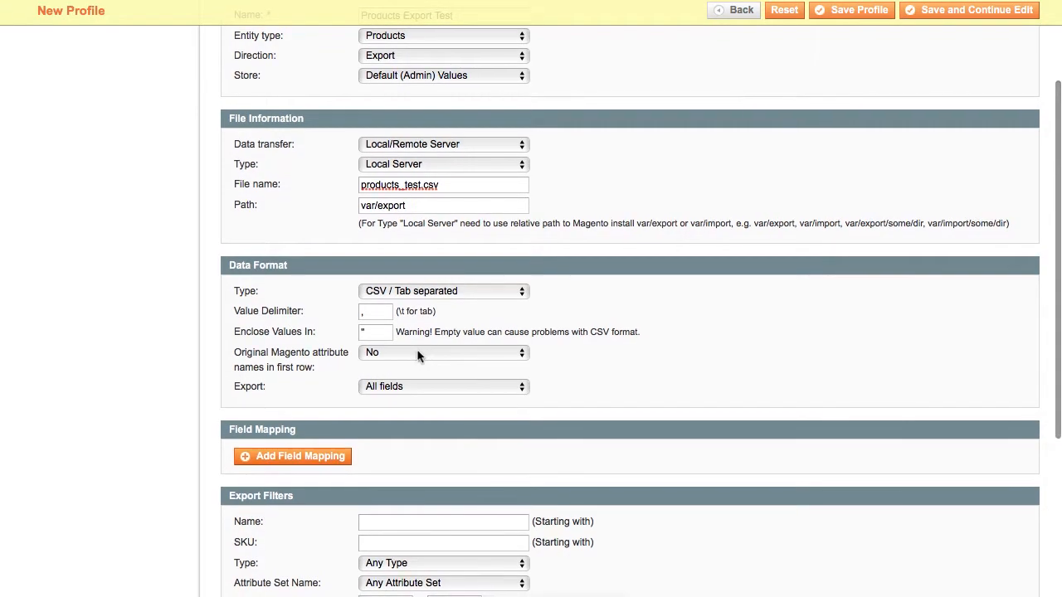
pyautogui.click(403, 355)
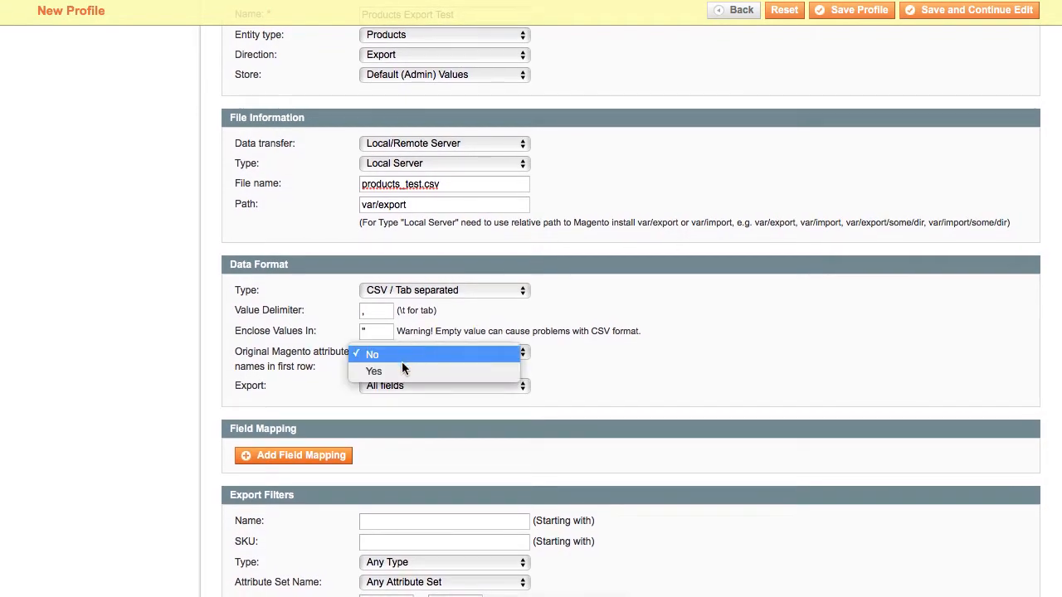
pyautogui.click(465, 369)
# Limit the exported data to only mapped fields
pyautogui.scroll(-2, 394, 381)
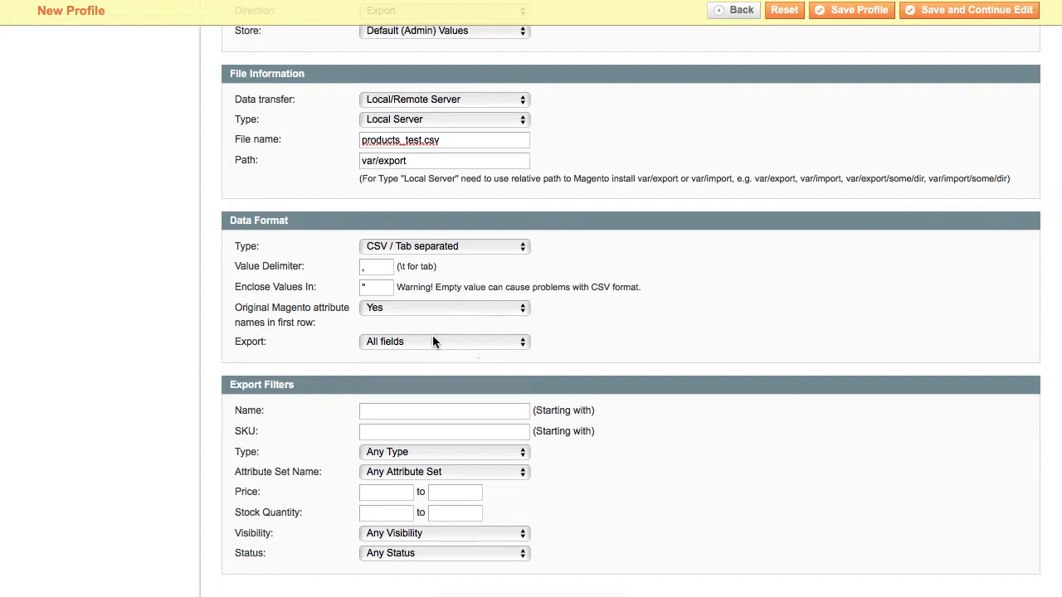
pyautogui.click(395, 347)
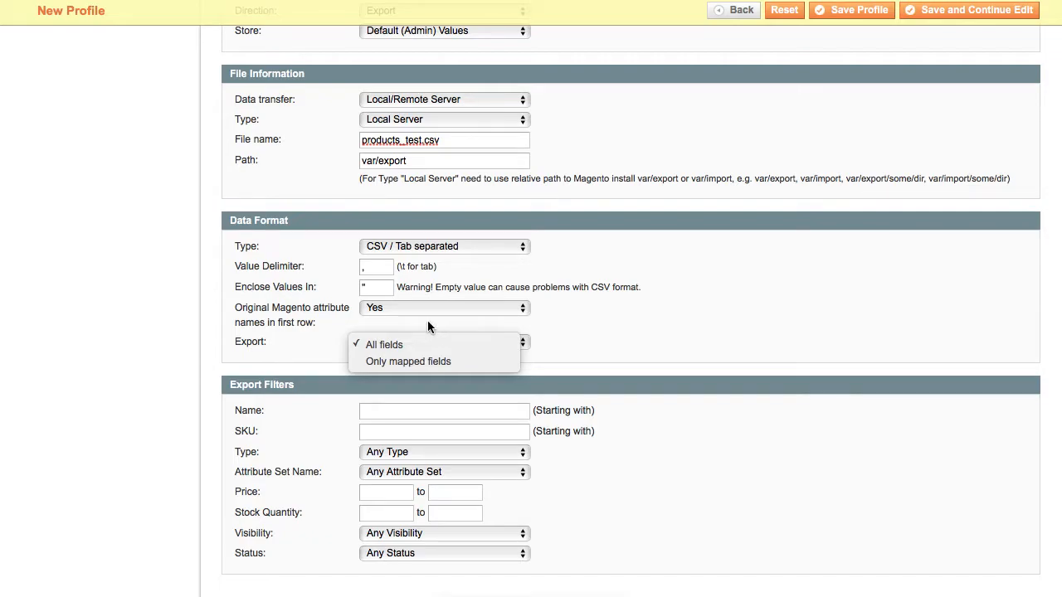
pyautogui.click(446, 363)
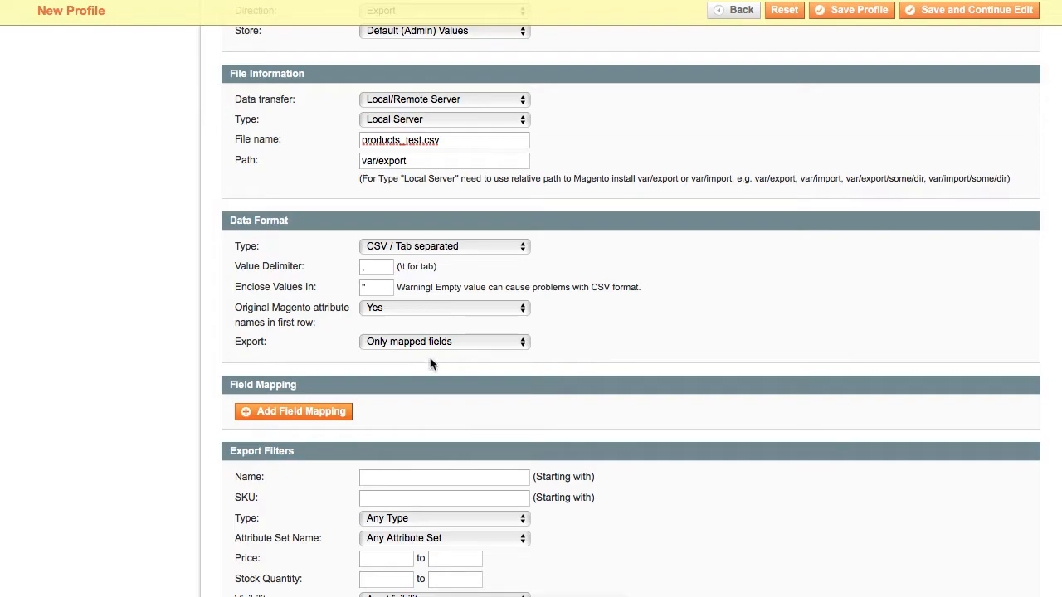
# Add a field mapping for the store database attribute
pyautogui.scroll(-1, 412, 354)
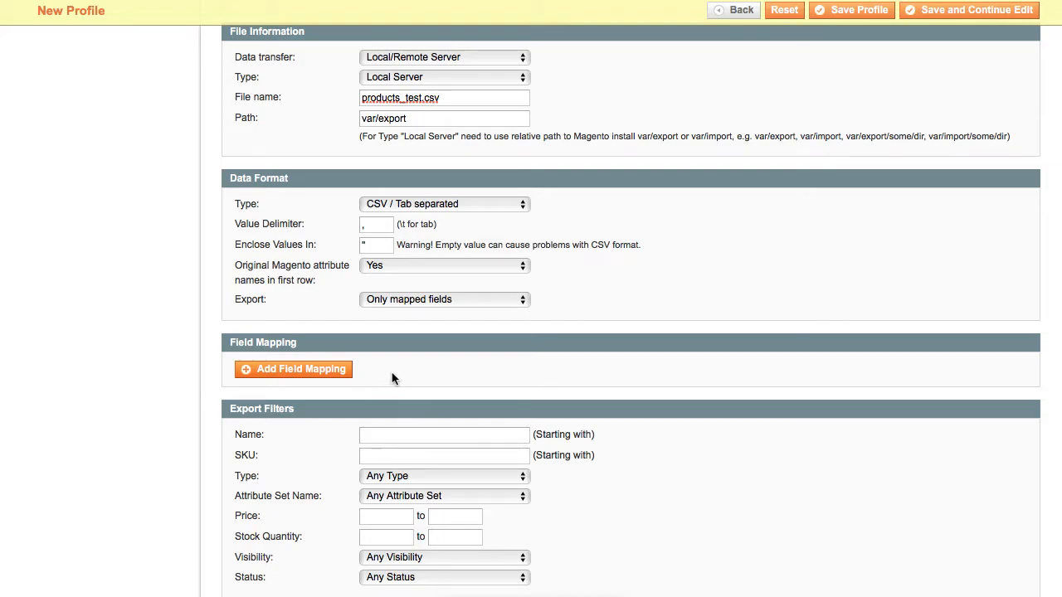
pyautogui.click(327, 376)
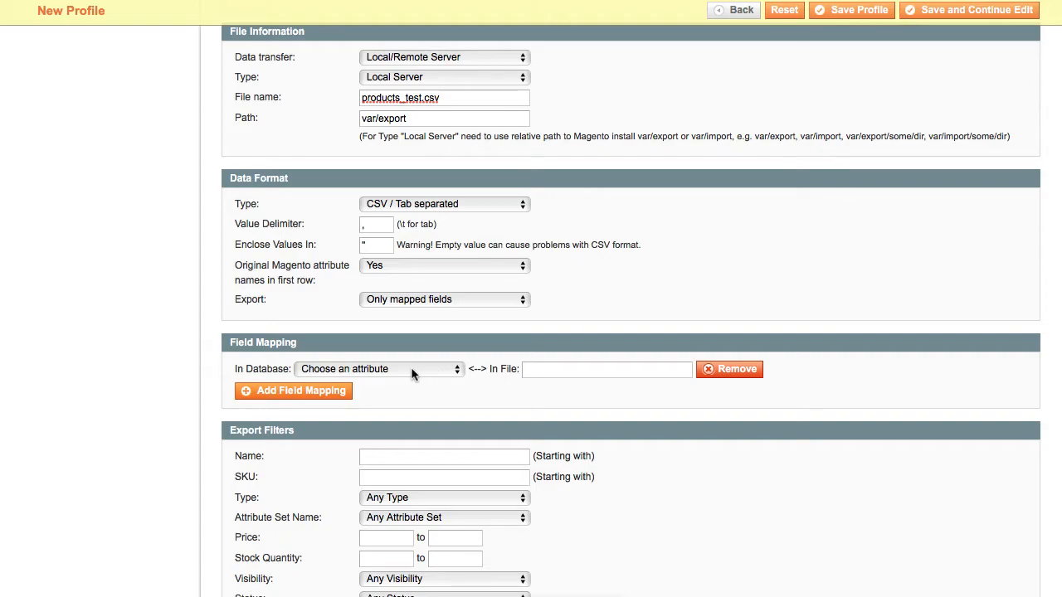
pyautogui.click(418, 366)
pyautogui.scroll(-3, 403, 382)
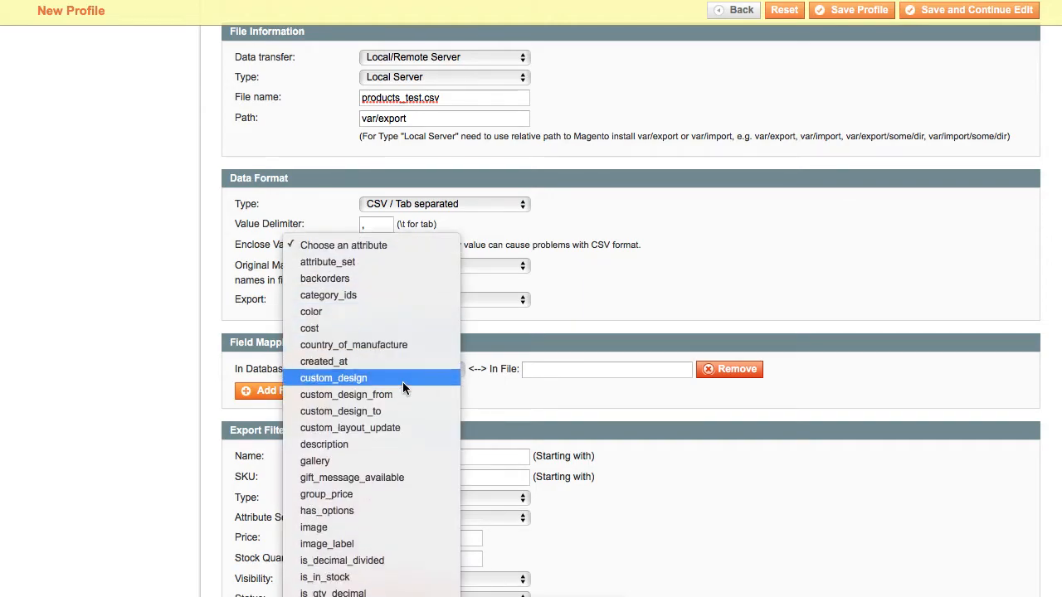
pyautogui.scroll(-10, 403, 381)
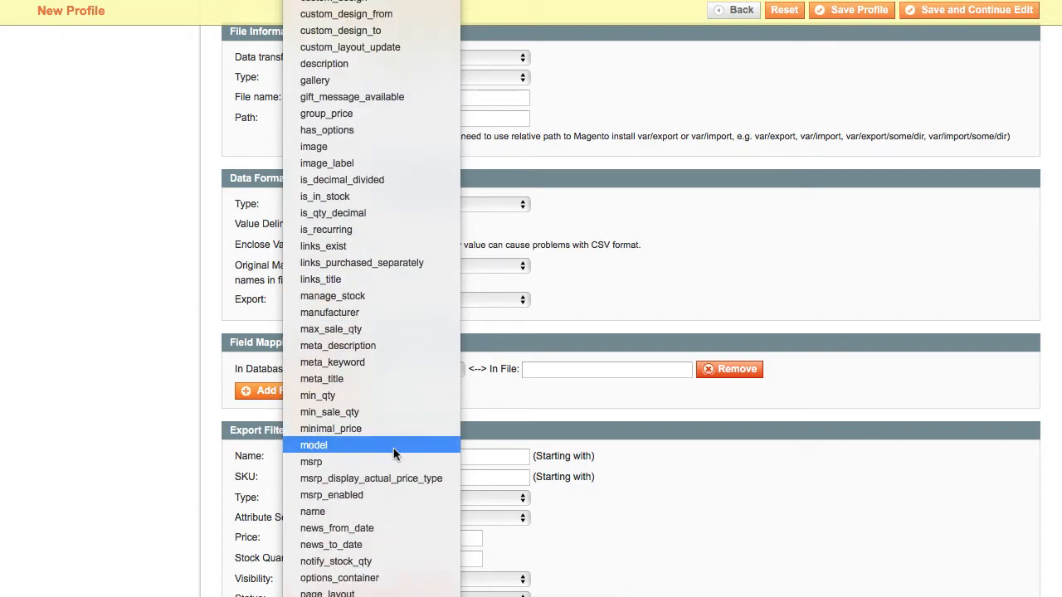
pyautogui.scroll(-5, 393, 448)
pyautogui.scroll(-5, 454, 440)
pyautogui.click(454, 440)
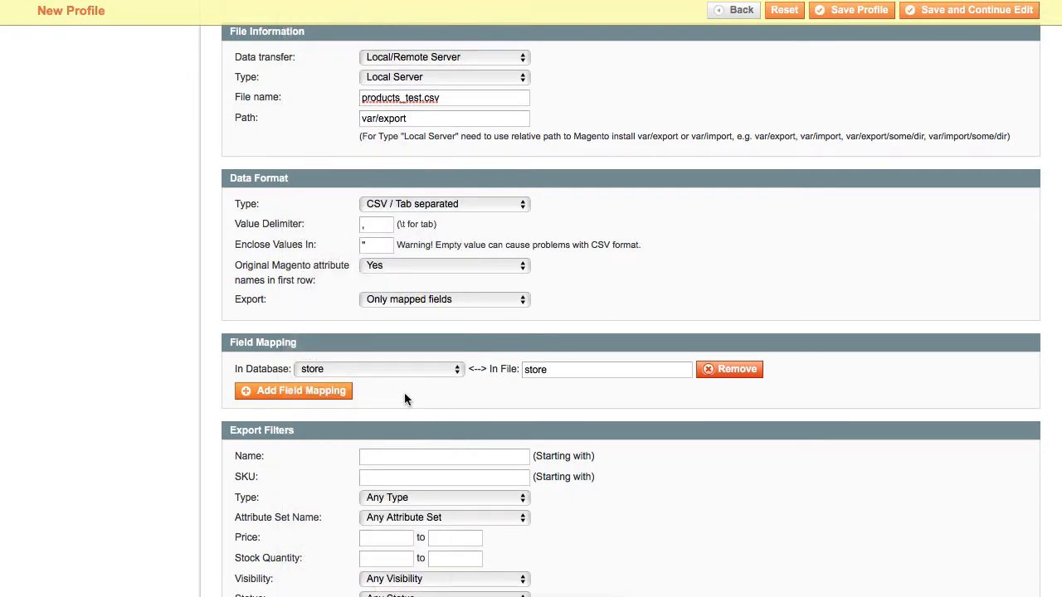
# Add field mappings for the websites and attribute_set database attributes
pyautogui.click(319, 396)
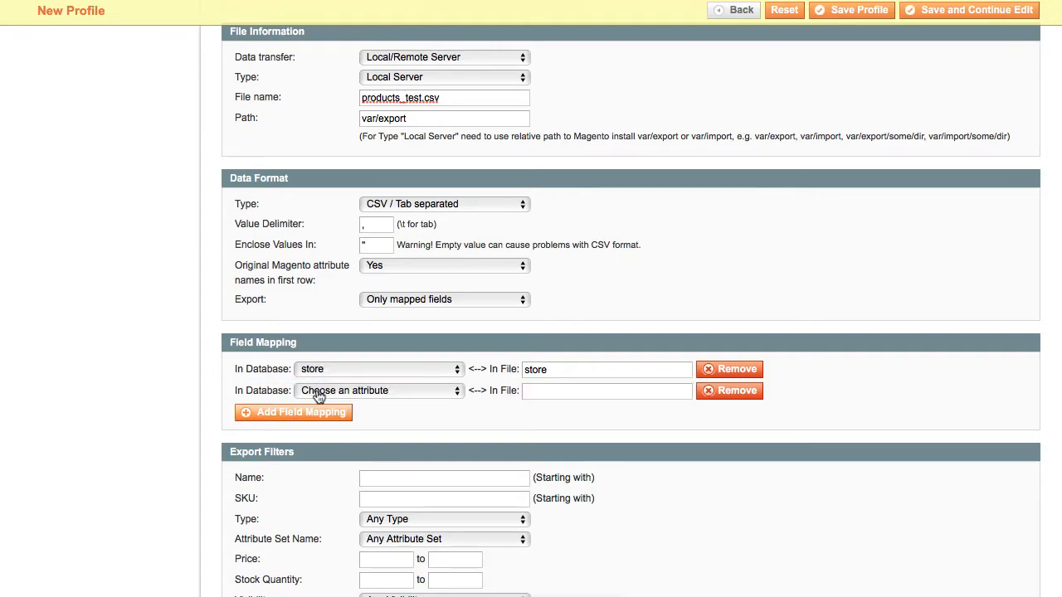
pyautogui.click(369, 390)
pyautogui.scroll(-15, 350, 448)
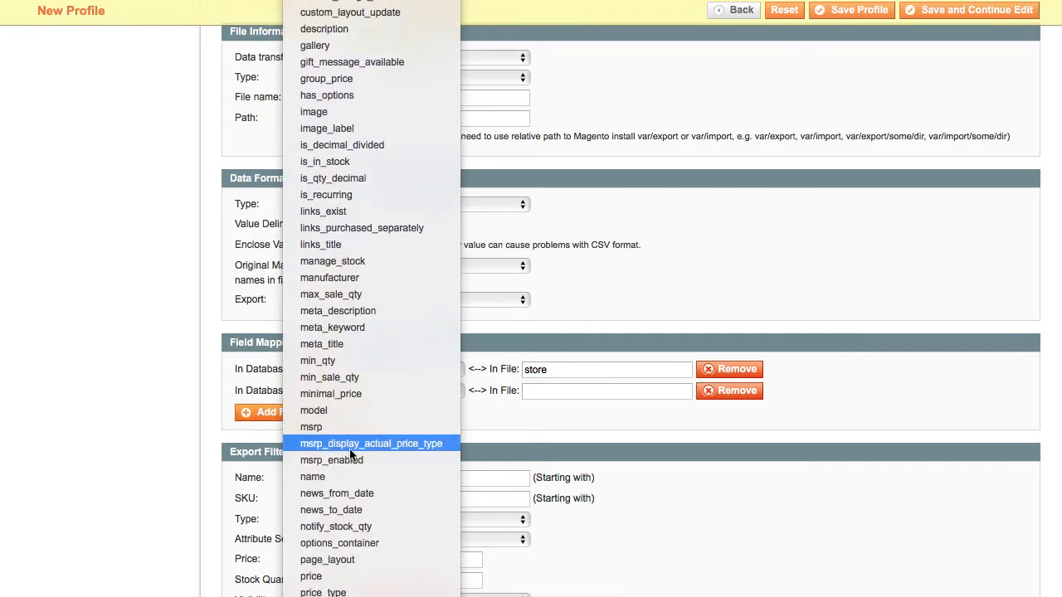
pyautogui.click(406, 591)
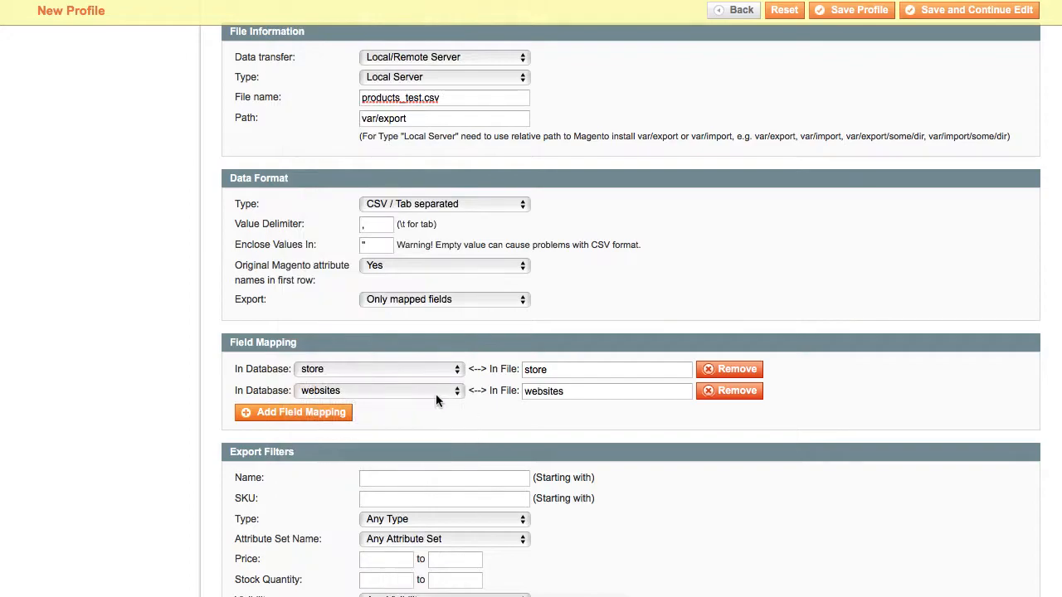
pyautogui.click(331, 415)
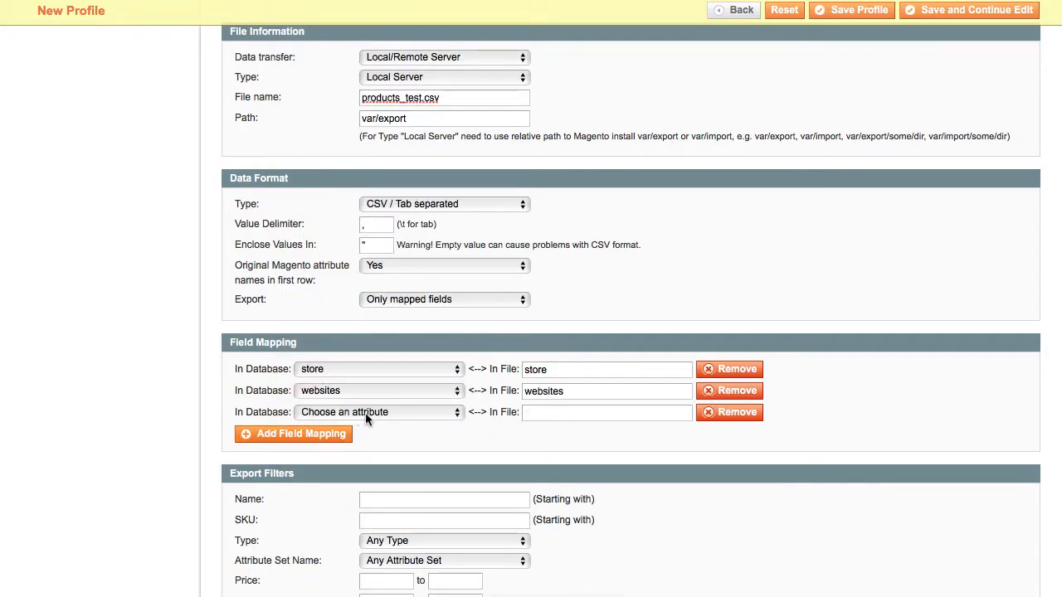
pyautogui.click(386, 412)
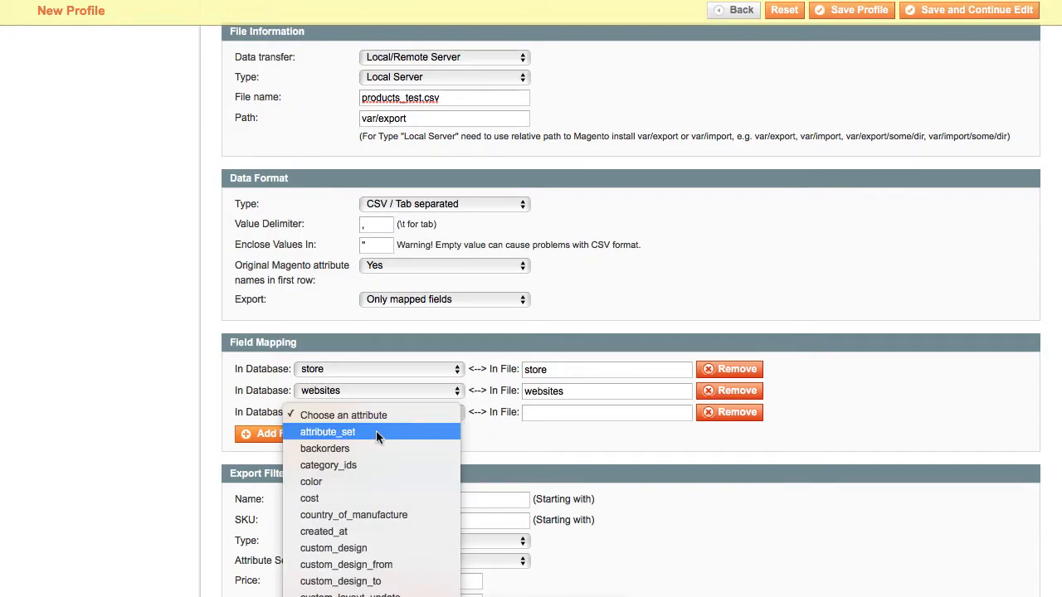
pyautogui.click(384, 432)
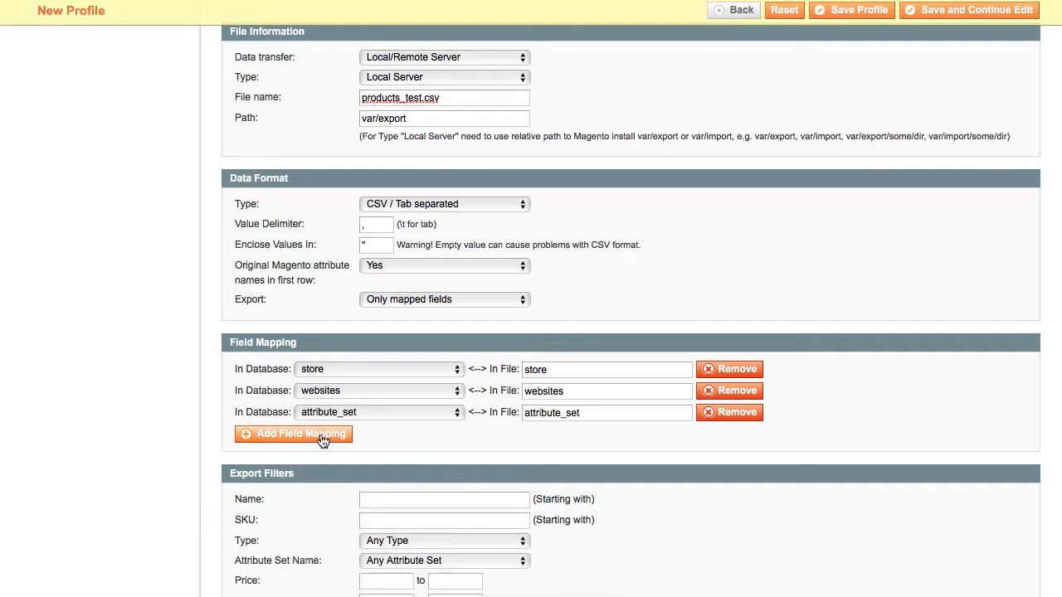
# Add a field mapping for the type database attribute
pyautogui.click(326, 439)
pyautogui.click(385, 434)
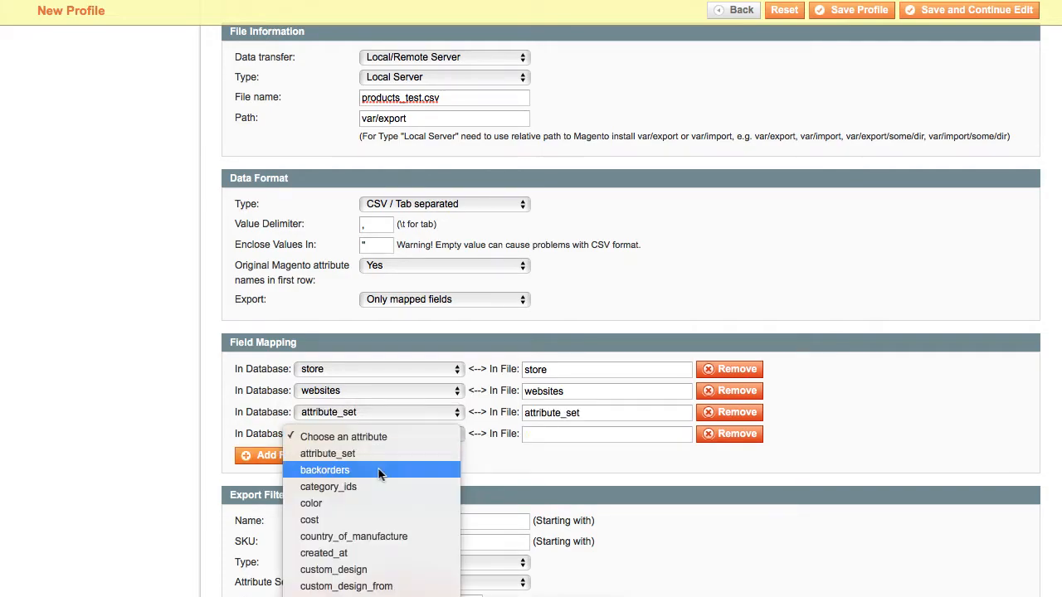
pyautogui.scroll(-10, 376, 487)
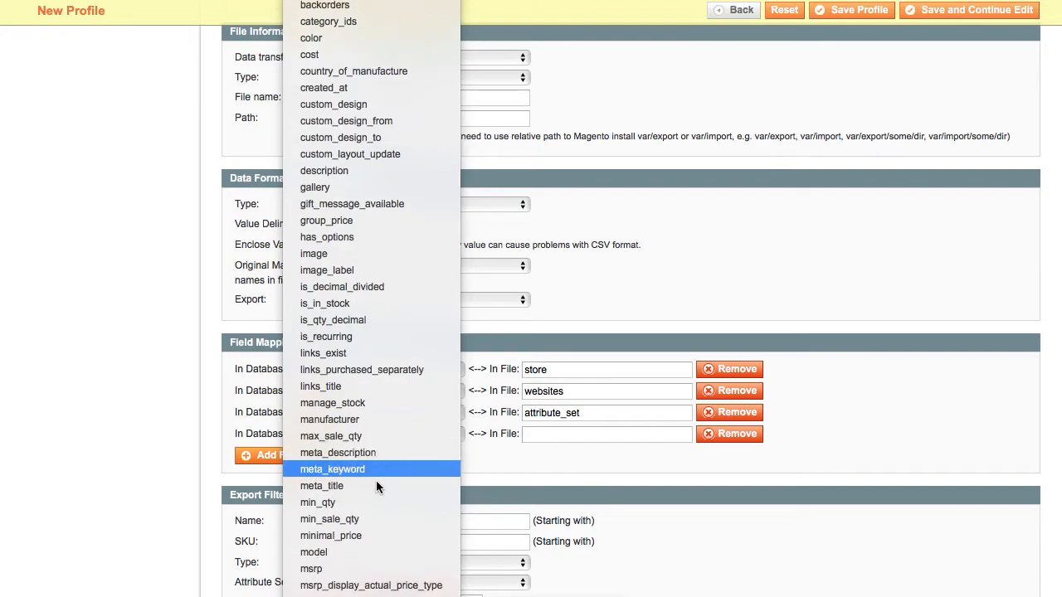
pyautogui.scroll(-5, 377, 487)
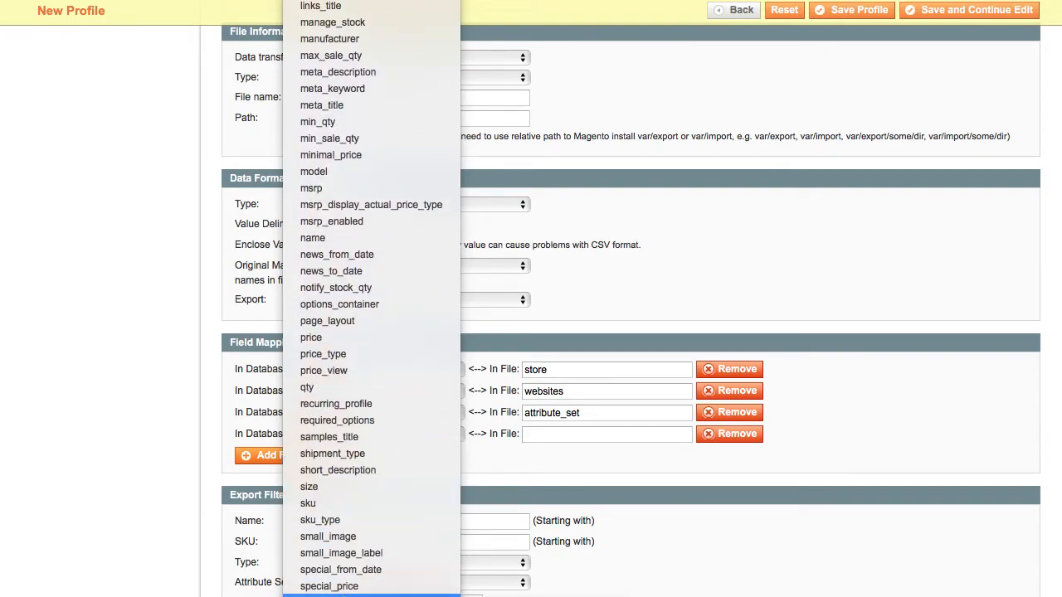
pyautogui.scroll(-2, 378, 584)
pyautogui.click(378, 596)
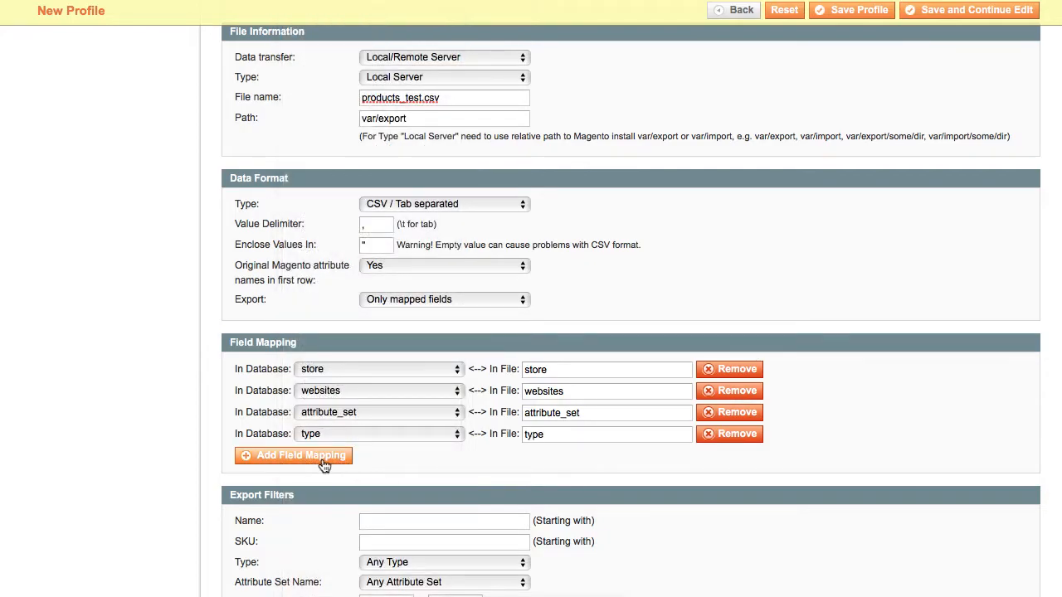
# Add field mappings for the category_ids and sku database attributes
pyautogui.click(324, 465)
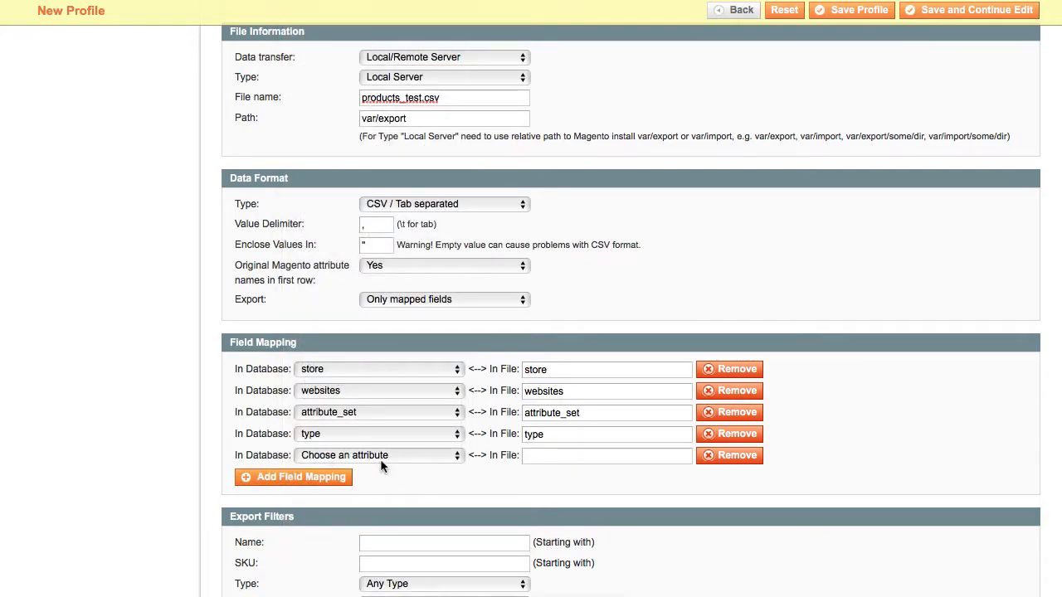
pyautogui.click(381, 464)
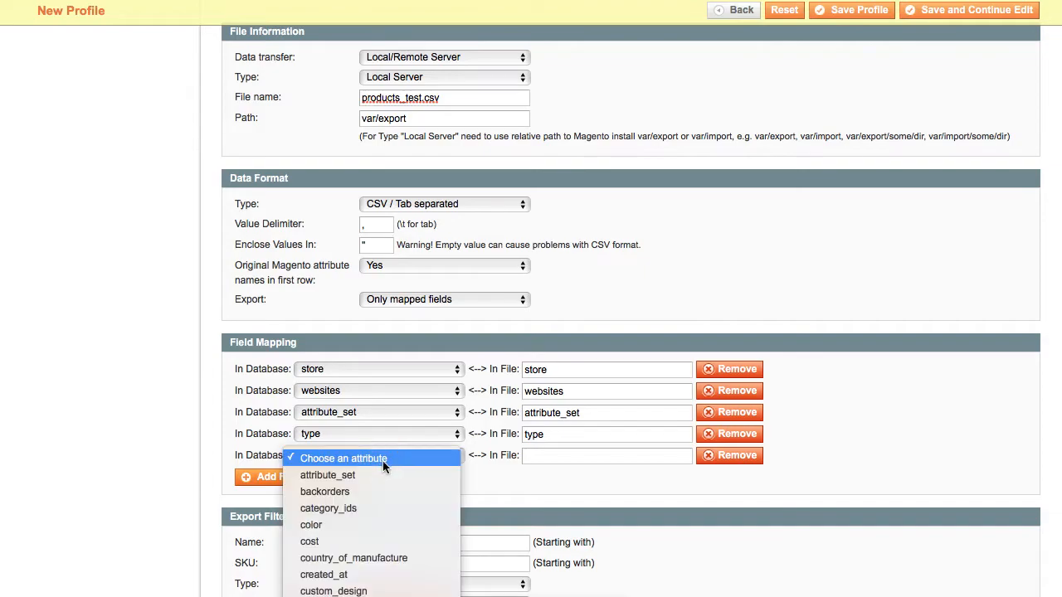
pyautogui.click(368, 508)
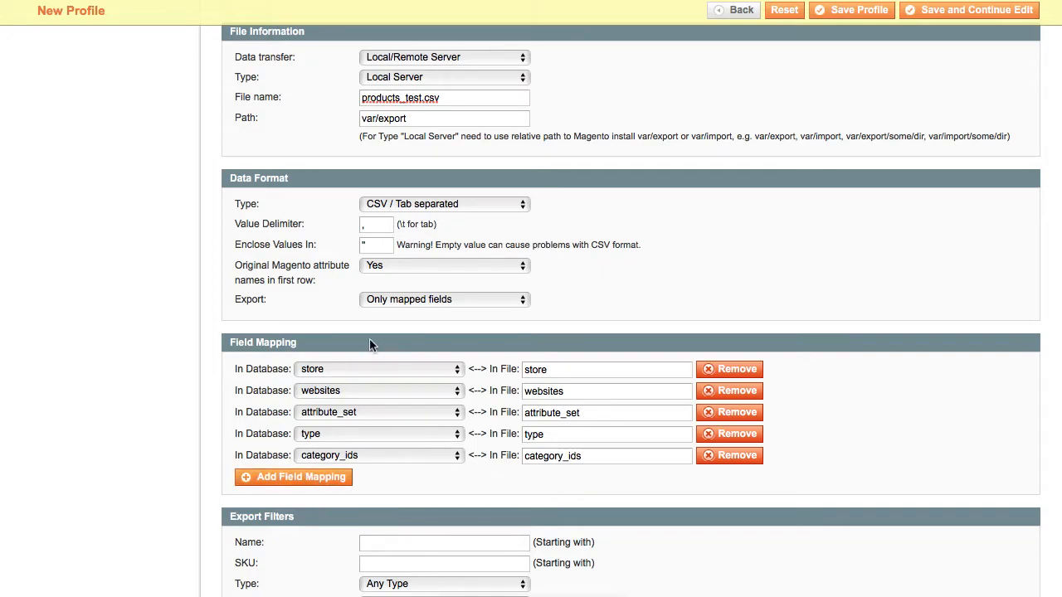
pyautogui.click(339, 476)
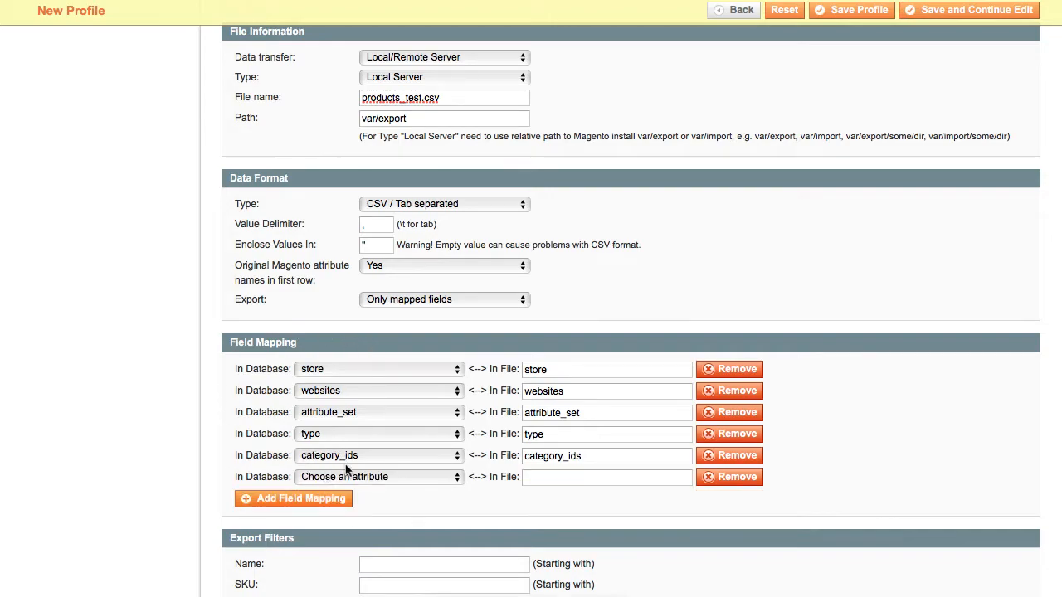
pyautogui.click(406, 476)
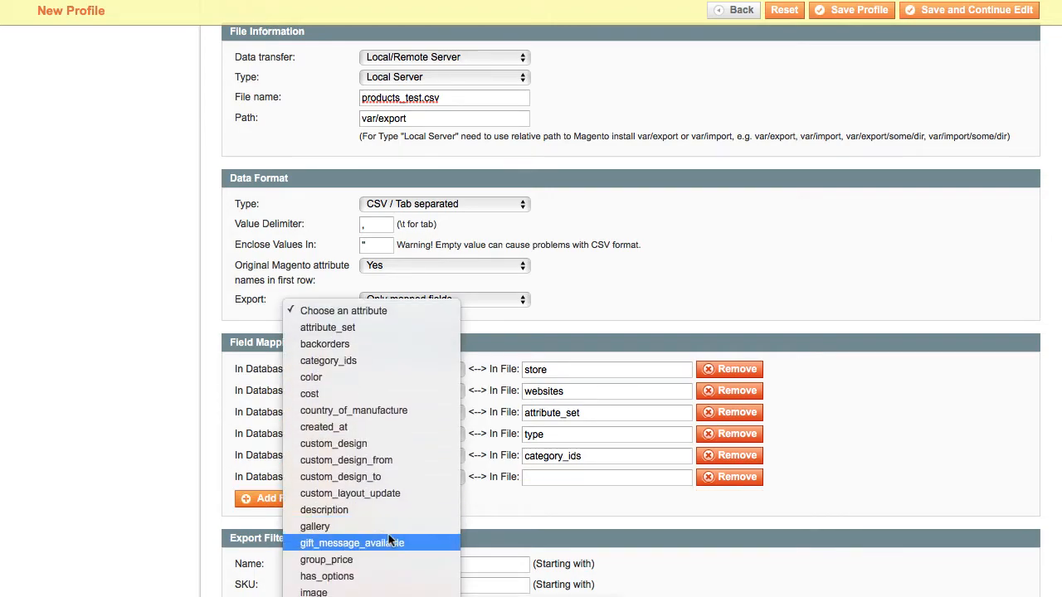
pyautogui.scroll(-10, 388, 535)
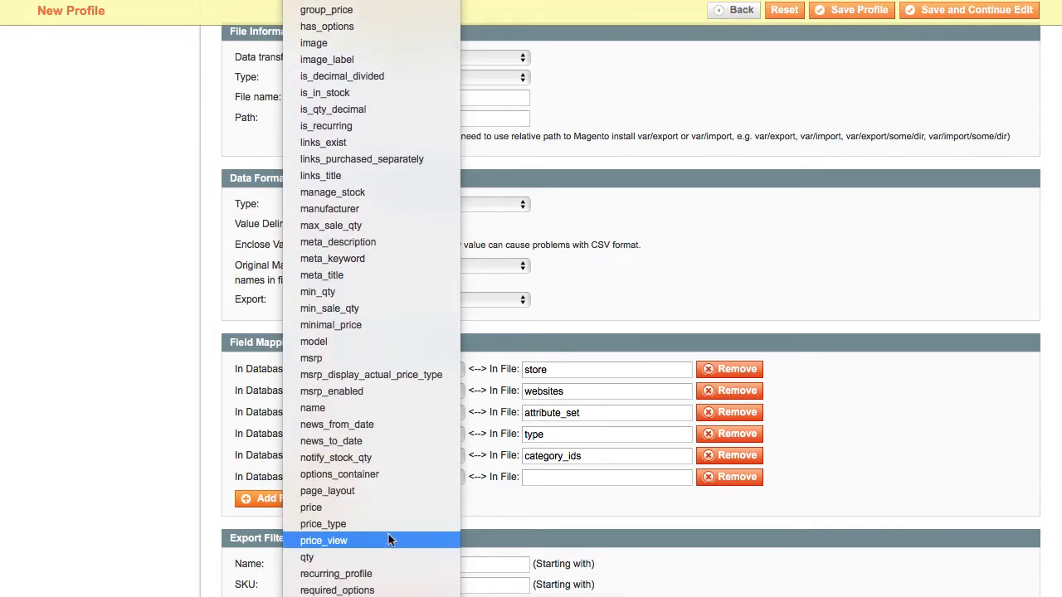
pyautogui.scroll(-3, 389, 540)
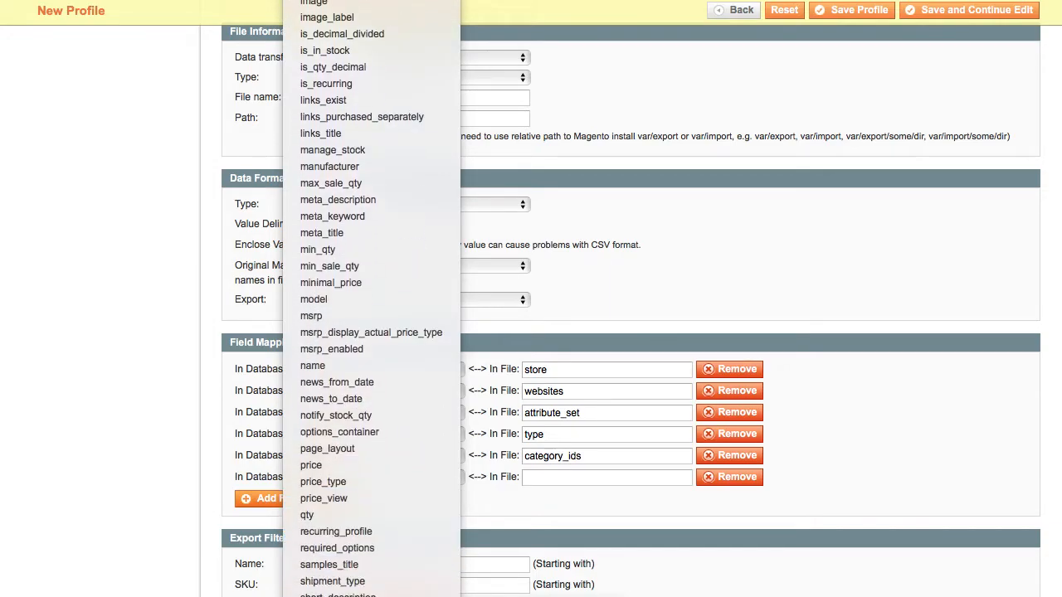
pyautogui.click(365, 596)
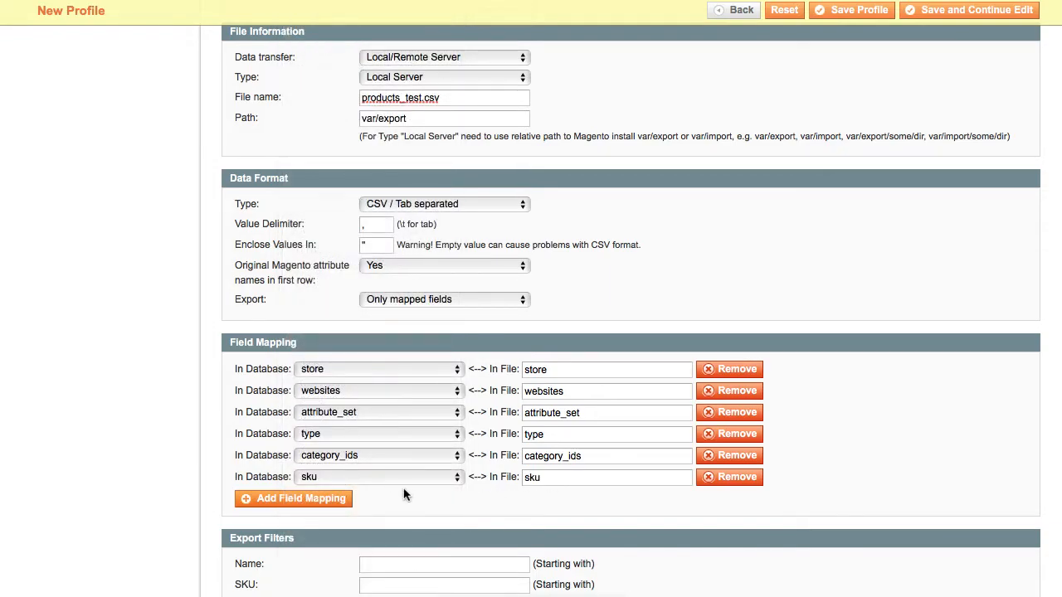
# Add a field mapping for the name database attribute
pyautogui.scroll(-2, 402, 489)
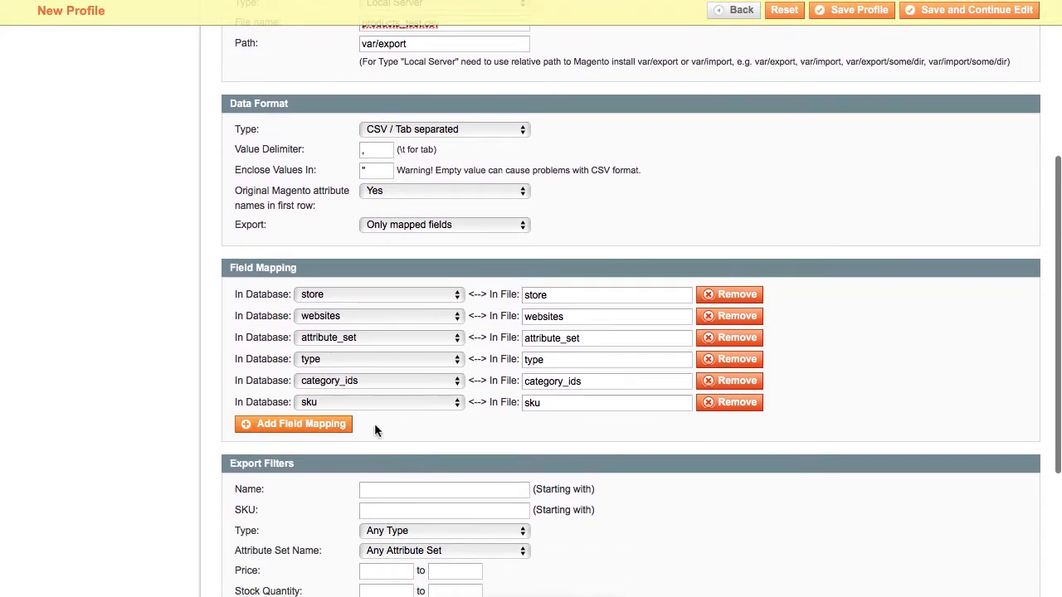
pyautogui.click(346, 425)
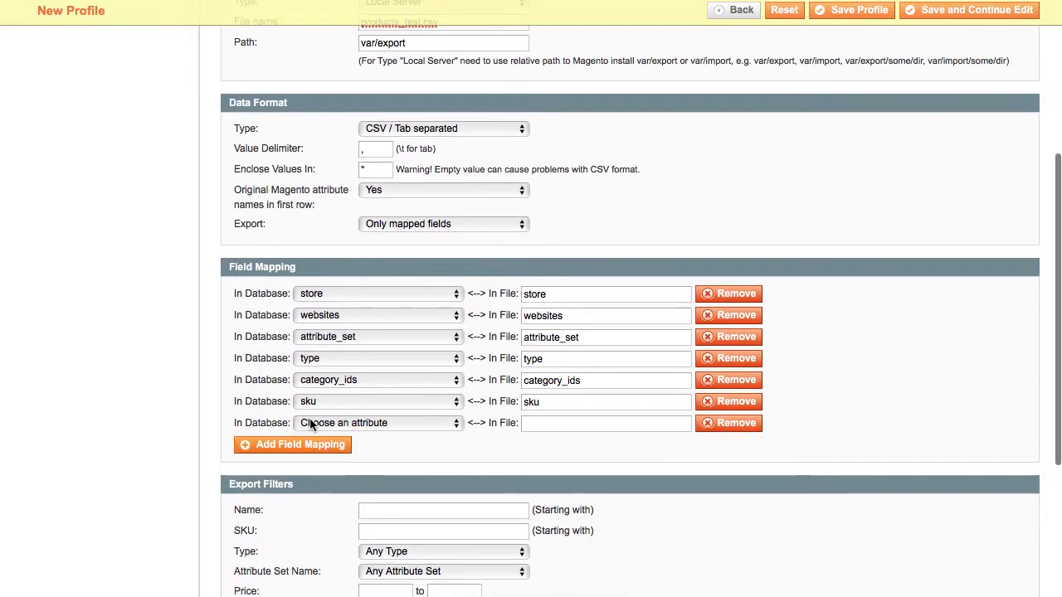
pyautogui.click(386, 423)
pyautogui.scroll(-10, 397, 503)
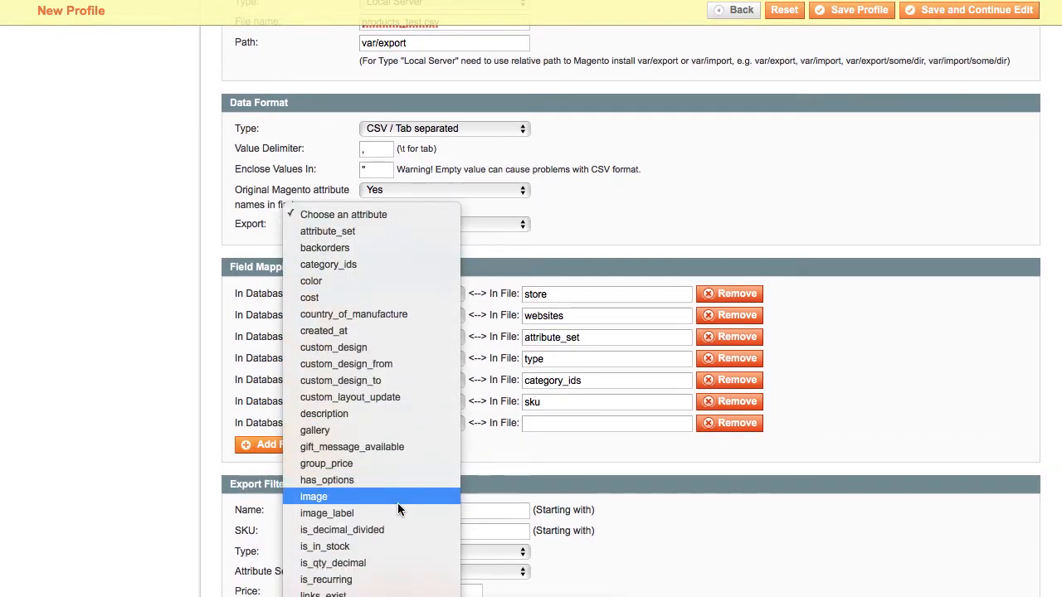
pyautogui.scroll(-5, 397, 503)
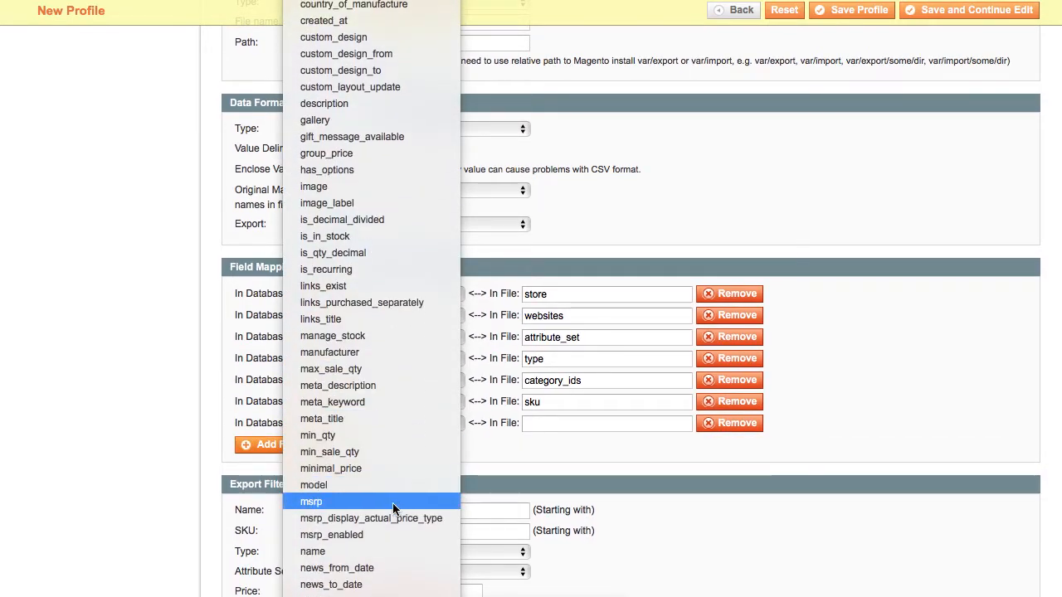
pyautogui.click(342, 551)
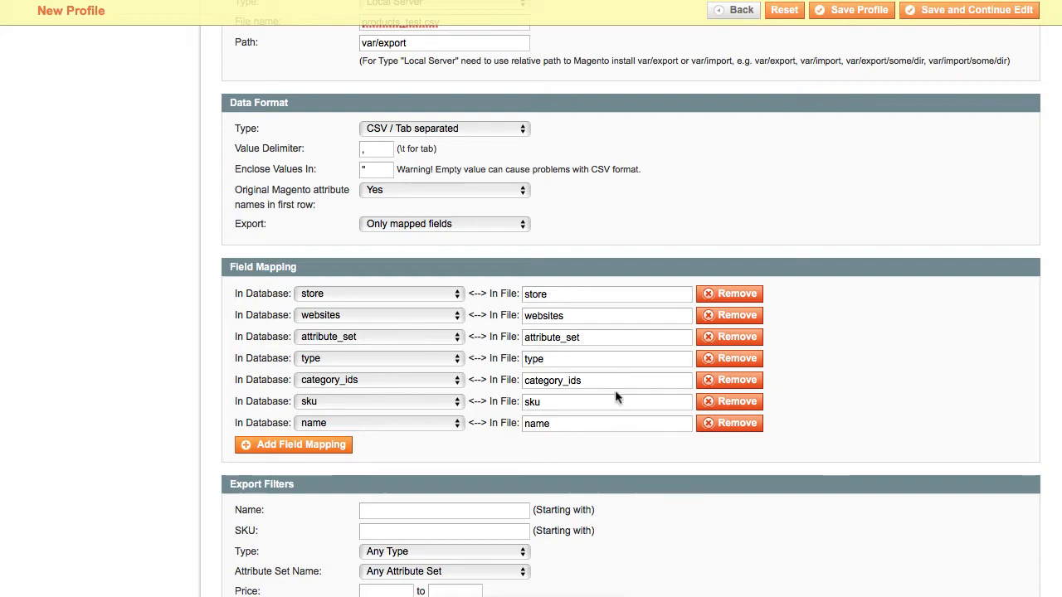
# Try Simple, Grouped and Configurable Product as the export type filter, restore Any Type, and keep Any Attribute Set
pyautogui.scroll(1, 384, 452)
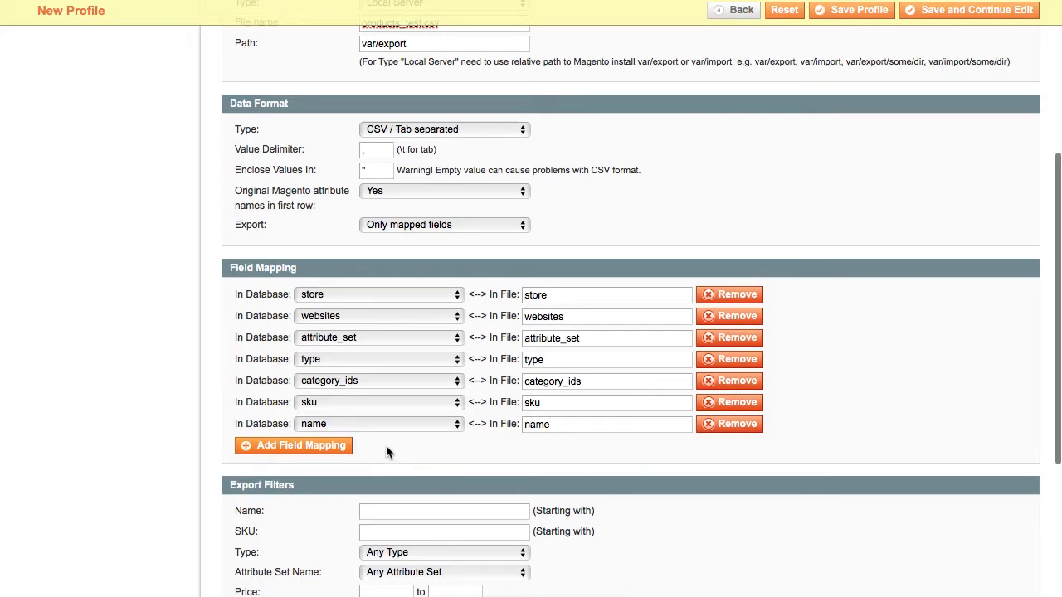
pyautogui.scroll(-1, 322, 472)
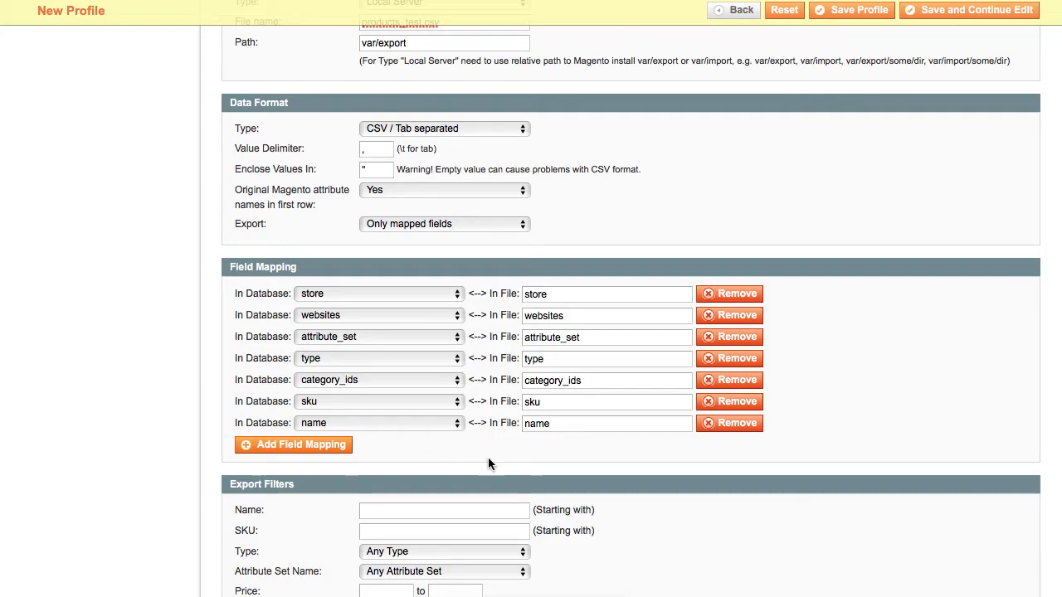
pyautogui.scroll(-3, 427, 445)
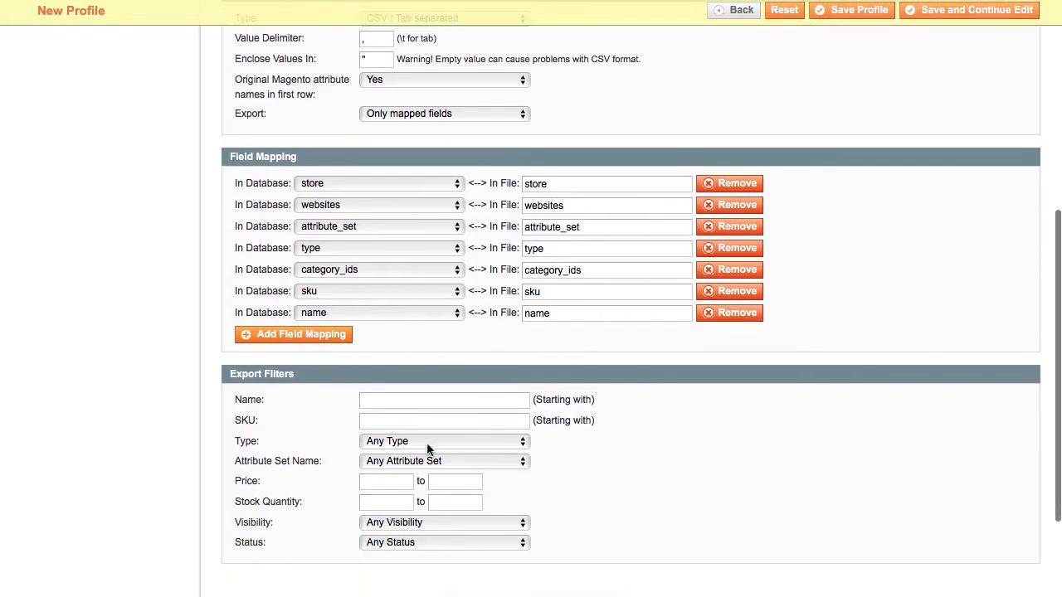
pyautogui.scroll(-1, 257, 396)
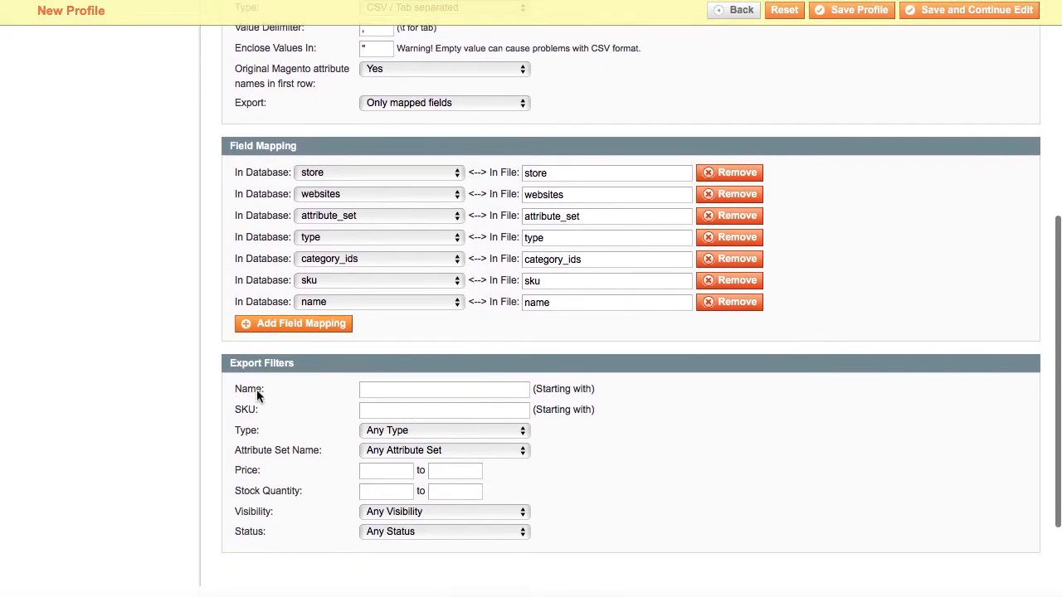
pyautogui.scroll(-2, 257, 396)
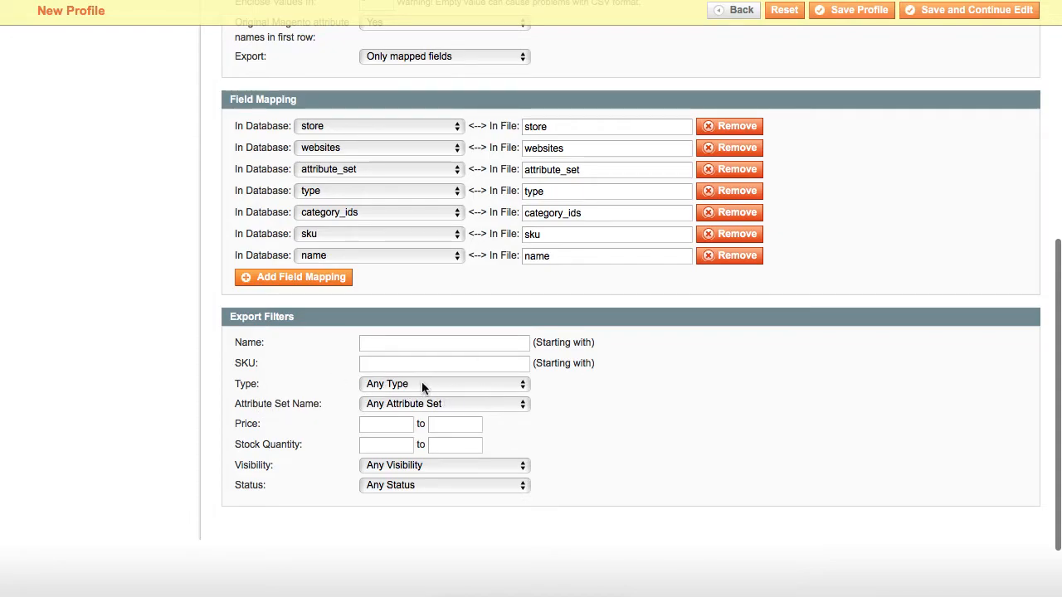
pyautogui.click(472, 386)
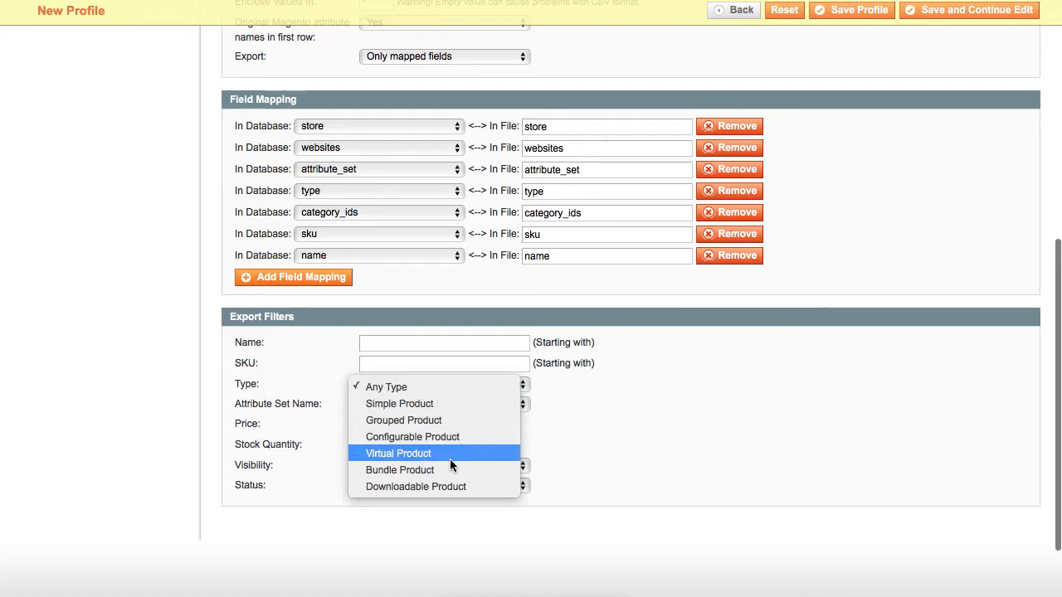
pyautogui.click(434, 404)
pyautogui.click(437, 384)
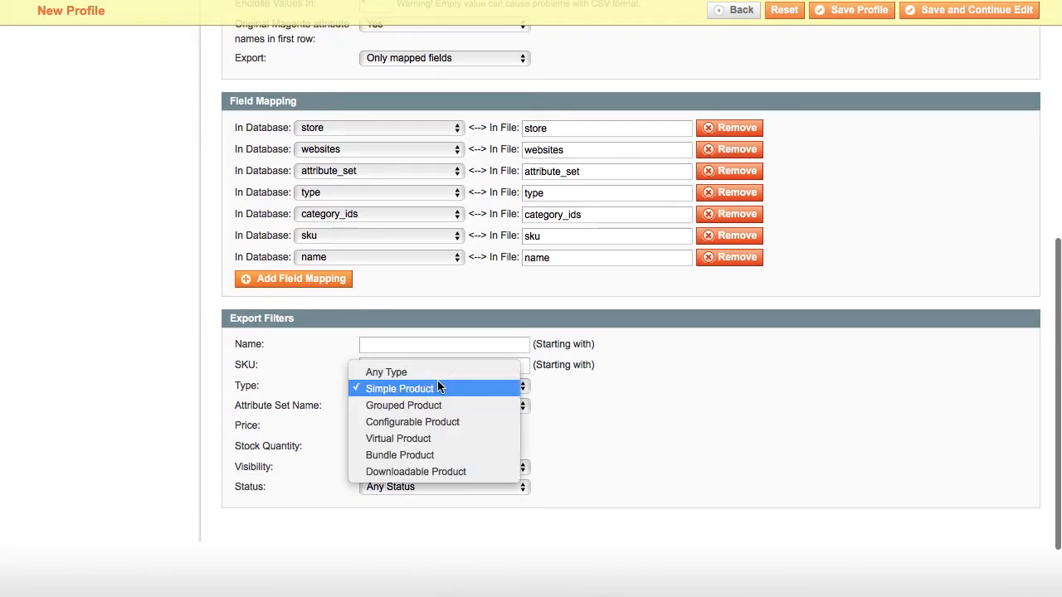
pyautogui.click(438, 404)
pyautogui.click(442, 387)
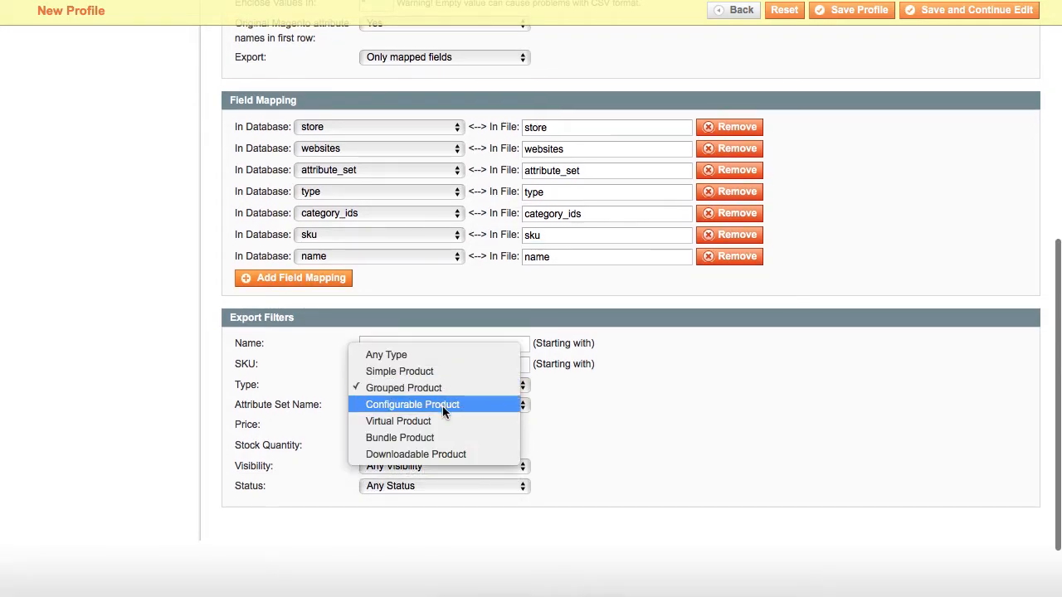
pyautogui.click(446, 406)
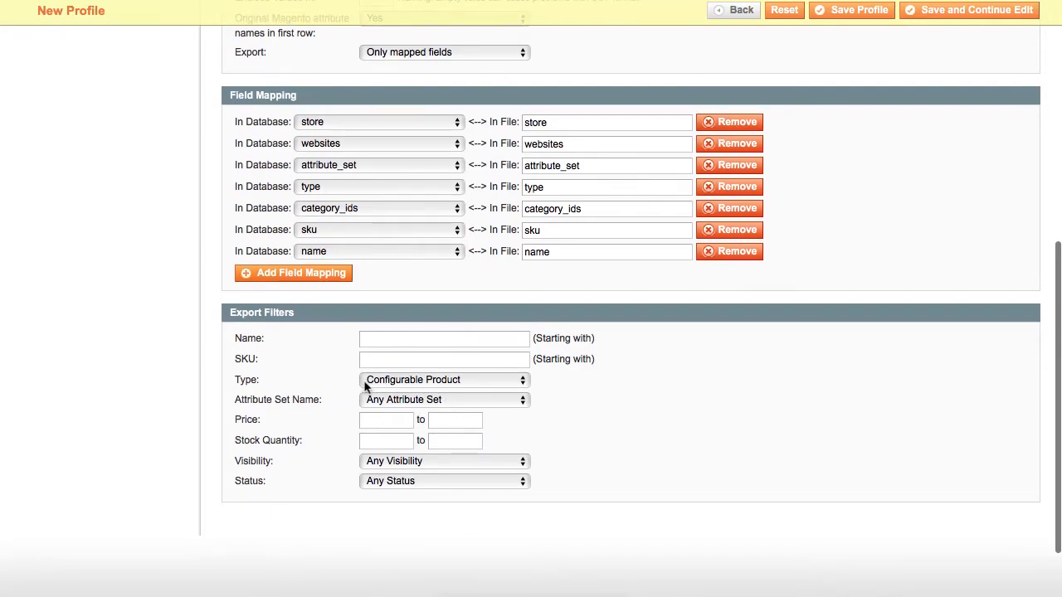
pyautogui.click(409, 382)
pyautogui.click(408, 333)
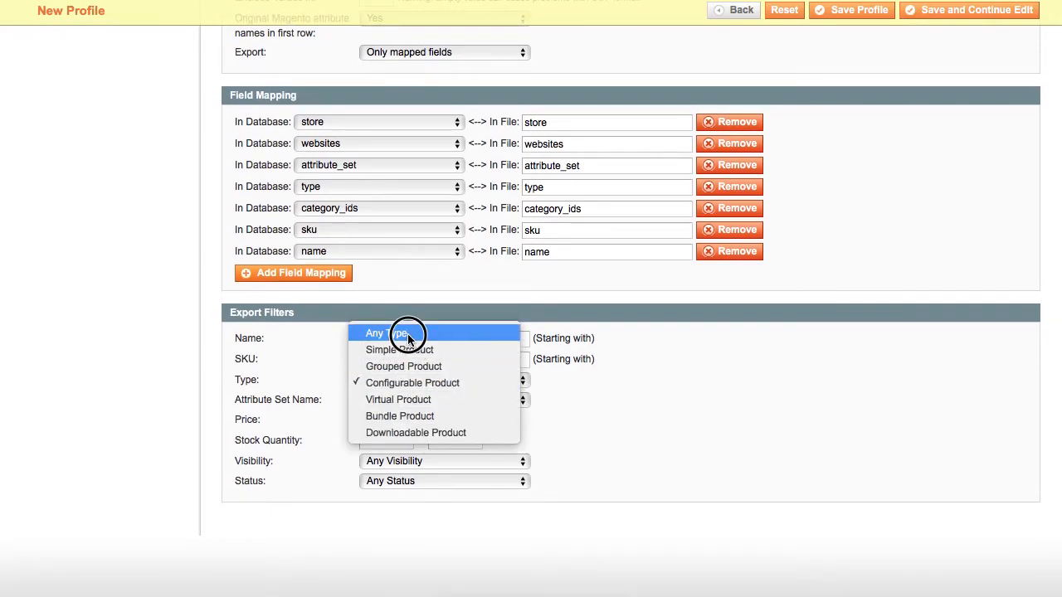
pyautogui.click(435, 401)
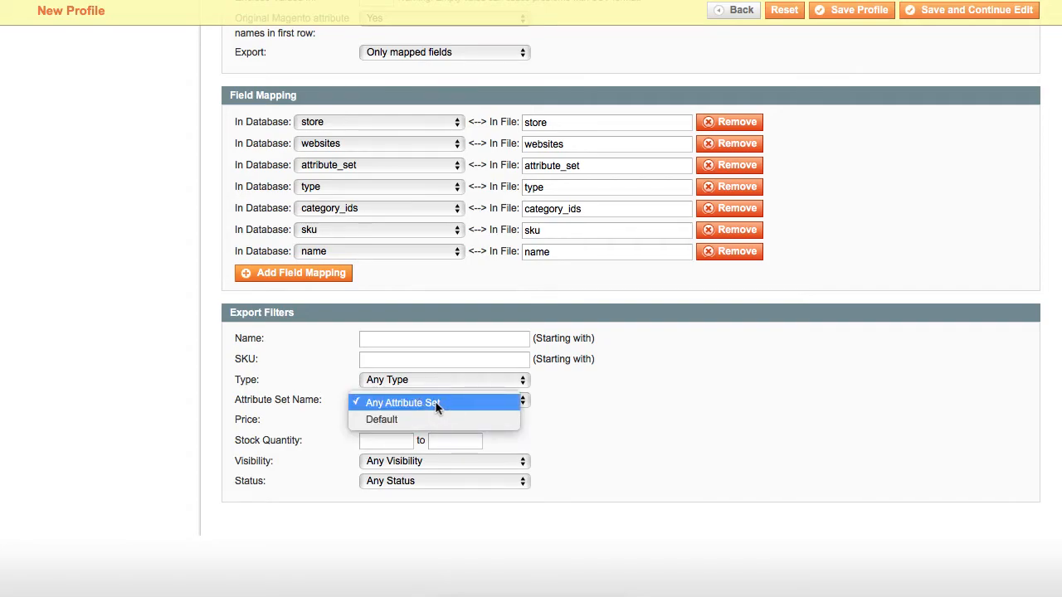
pyautogui.click(435, 402)
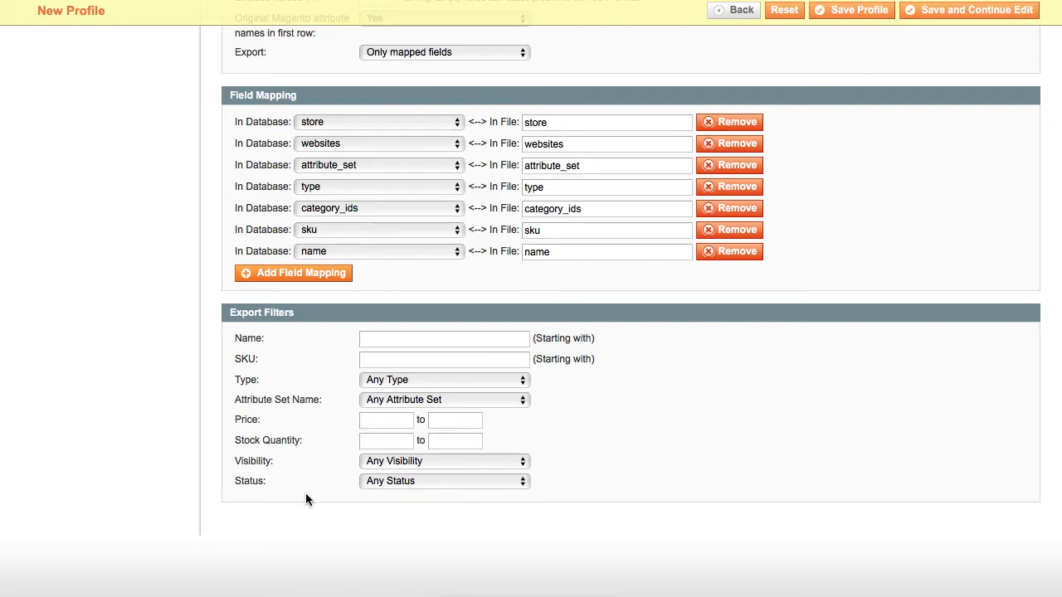
# Set the export filters to Catalog, Search for visibility and Enabled for status
pyautogui.click(439, 465)
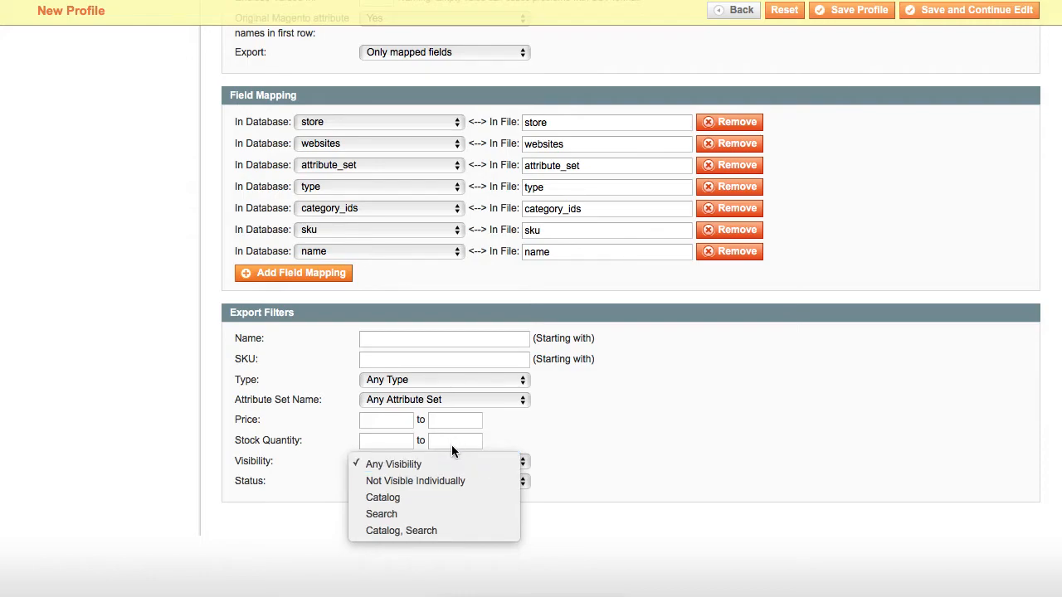
pyautogui.click(470, 530)
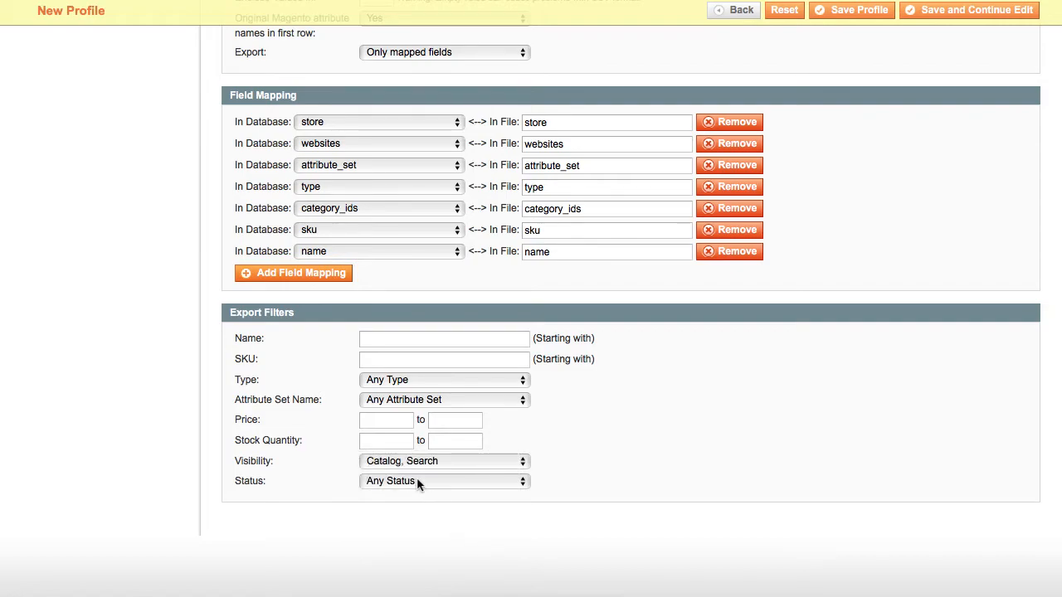
pyautogui.click(417, 481)
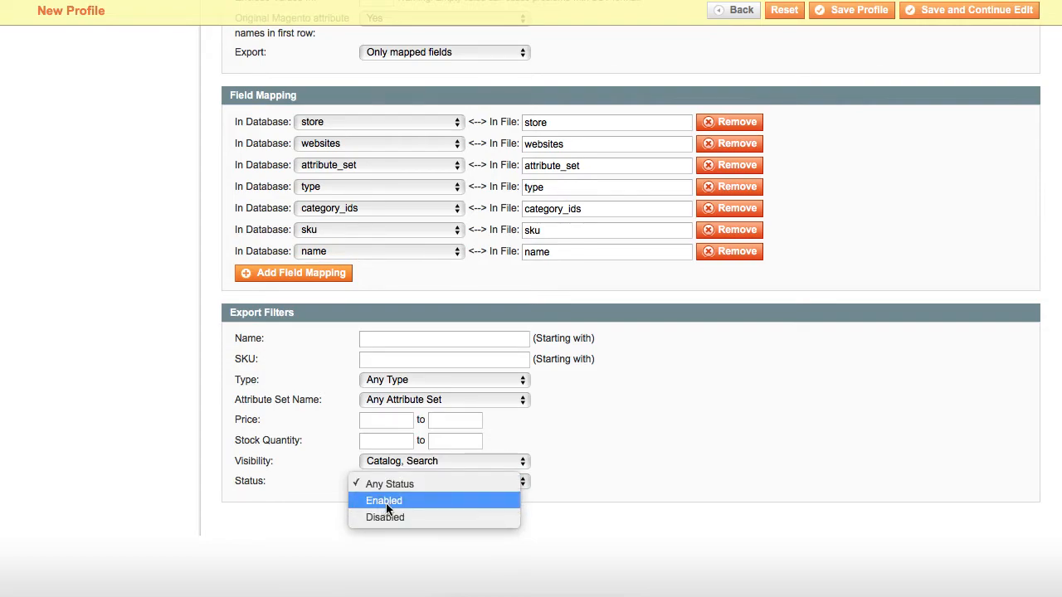
pyautogui.click(435, 503)
pyautogui.click(387, 500)
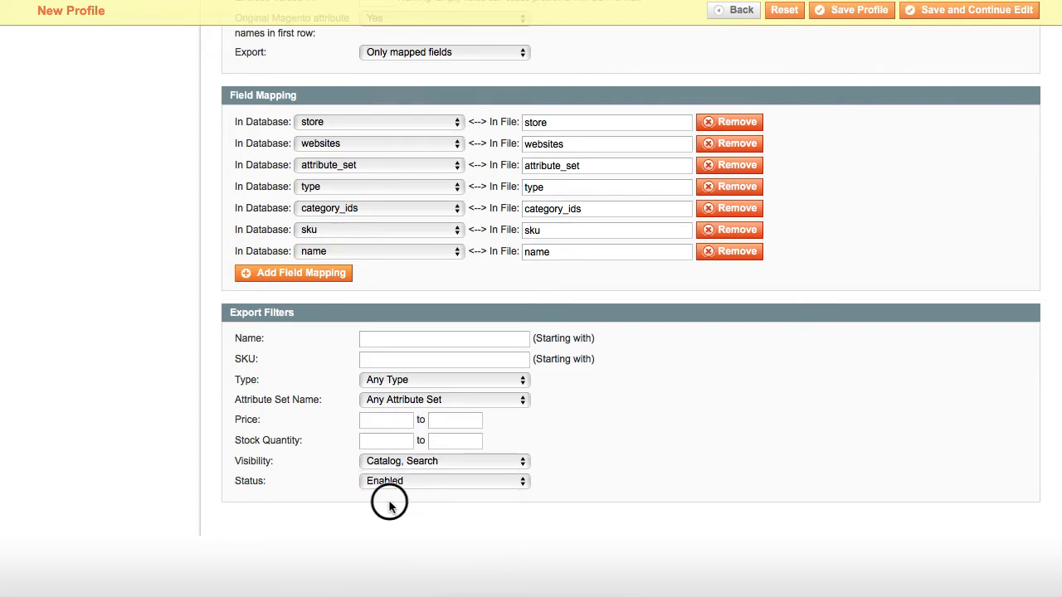
# Save the Products Export Test profile and keep it open for editing
pyautogui.scroll(5, 301, 401)
pyautogui.scroll(8, 309, 406)
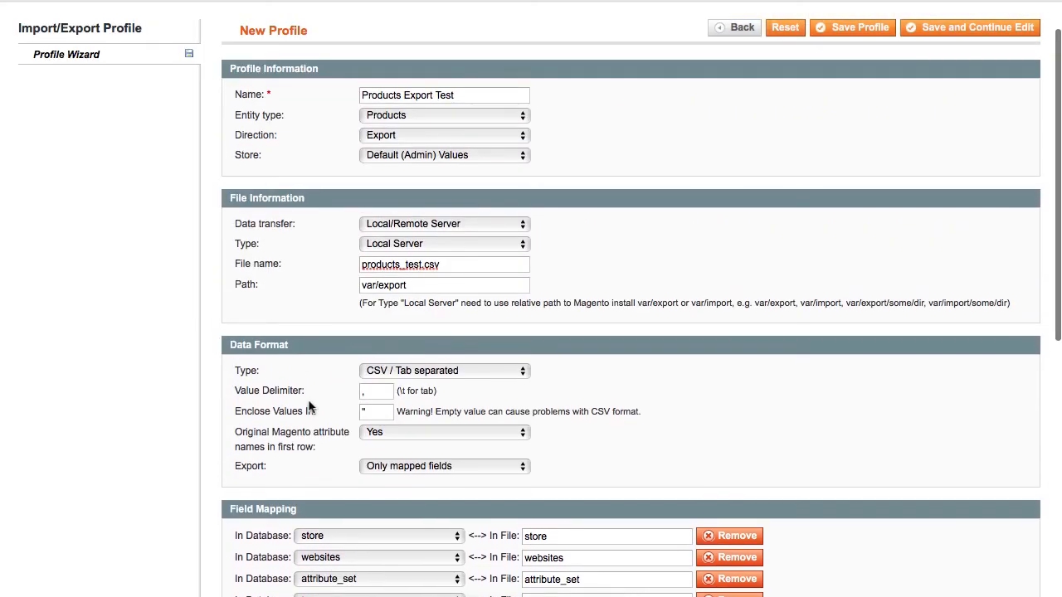
pyautogui.scroll(2, 308, 406)
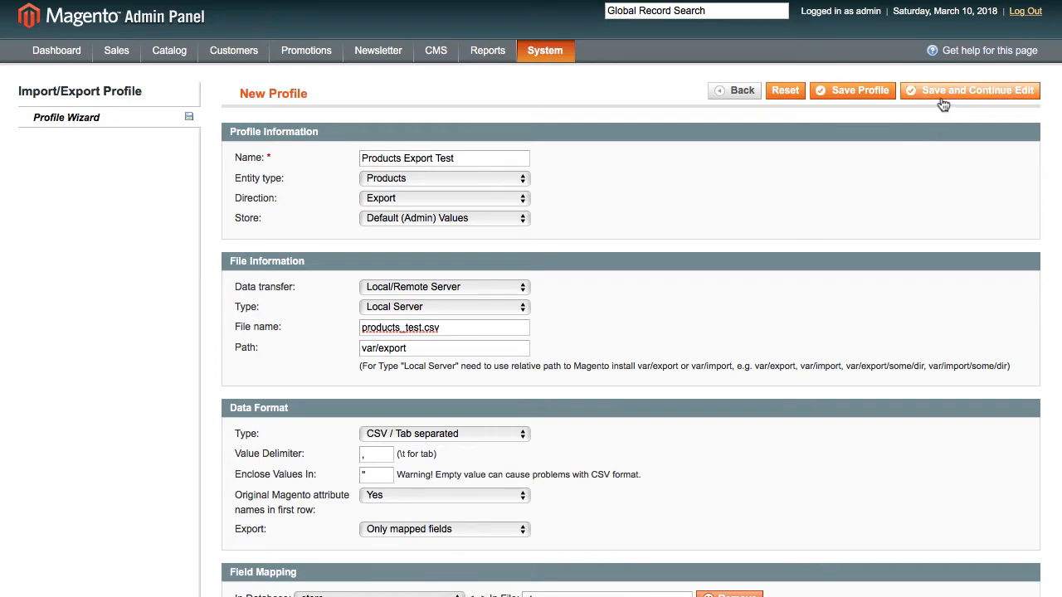
pyautogui.click(970, 96)
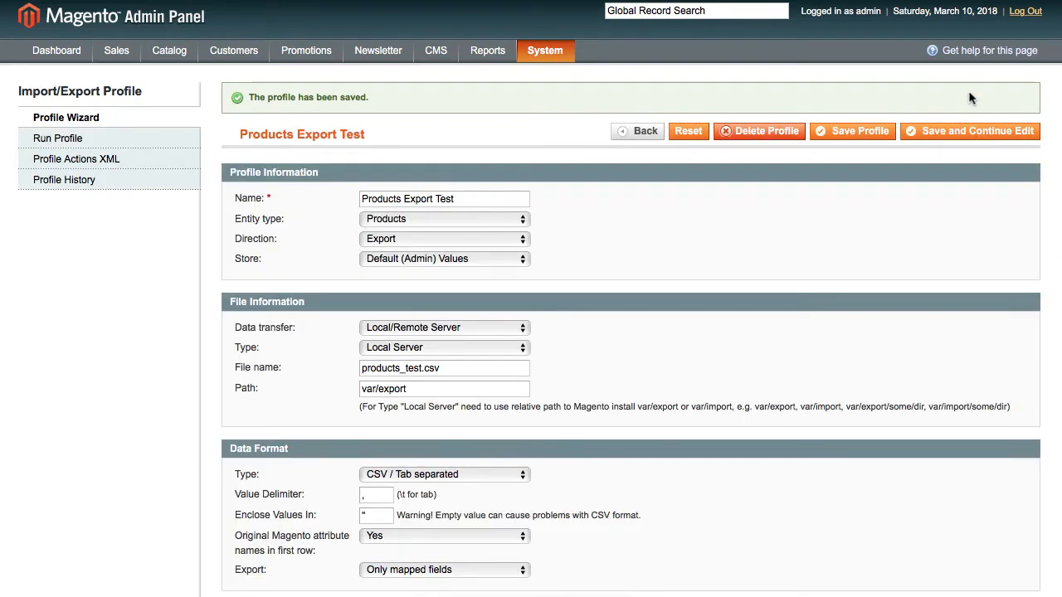
# Review the saved profile's file information, data format, field mappings and export filters
pyautogui.scroll(-7, 584, 181)
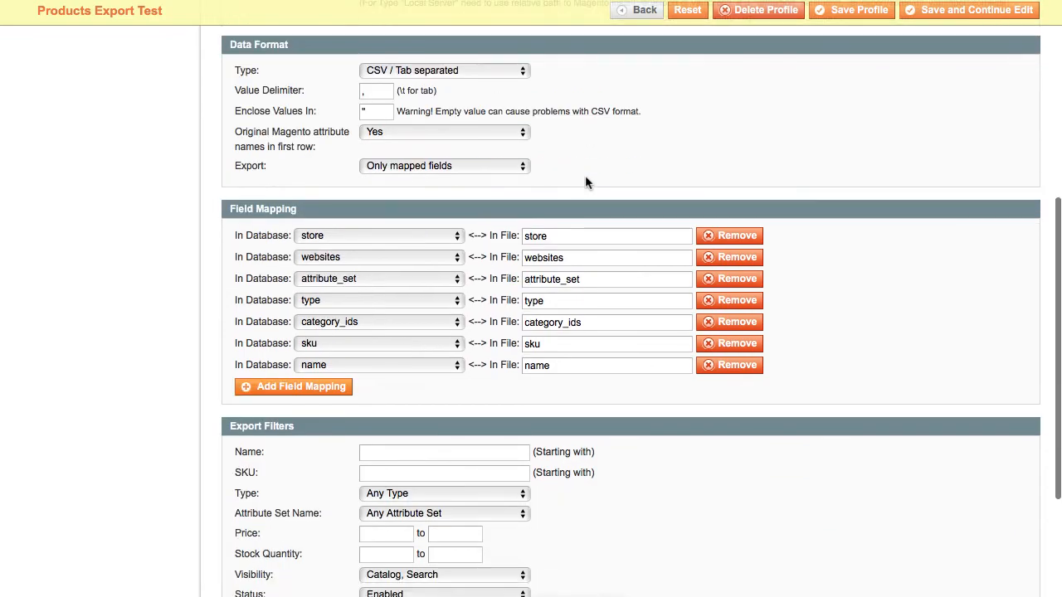
pyautogui.scroll(3, 584, 179)
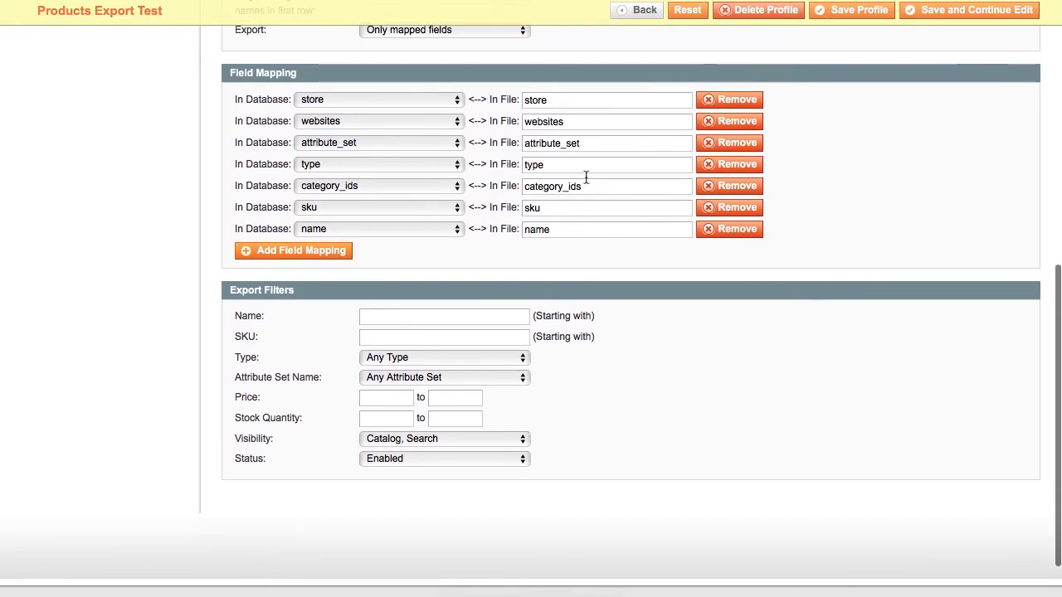
pyautogui.scroll(10, 585, 177)
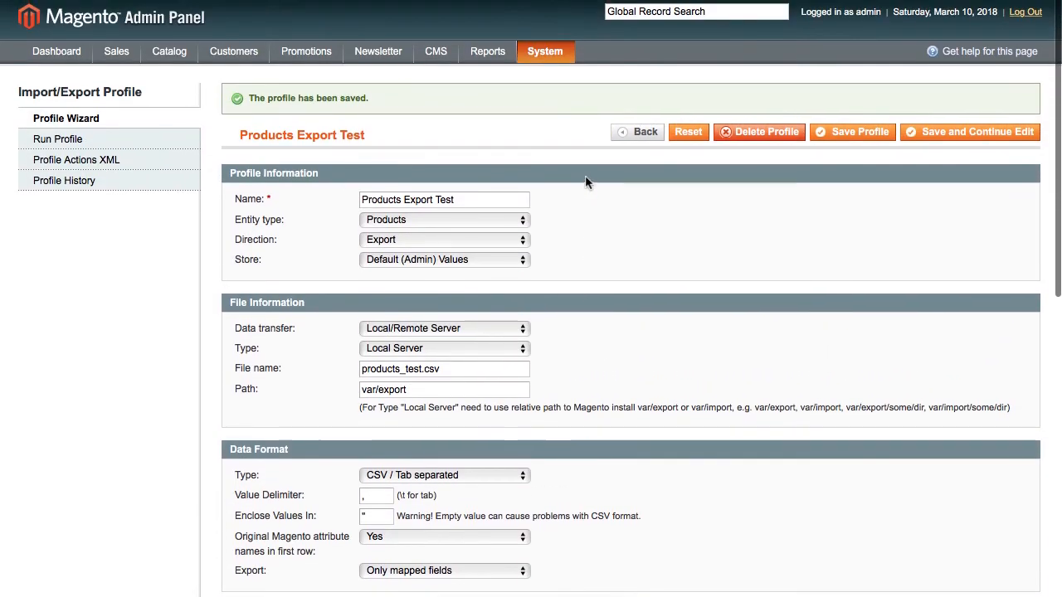
pyautogui.scroll(-1, 275, 103)
pyautogui.scroll(-6, 277, 105)
pyautogui.scroll(5, 277, 105)
pyautogui.scroll(1, 277, 105)
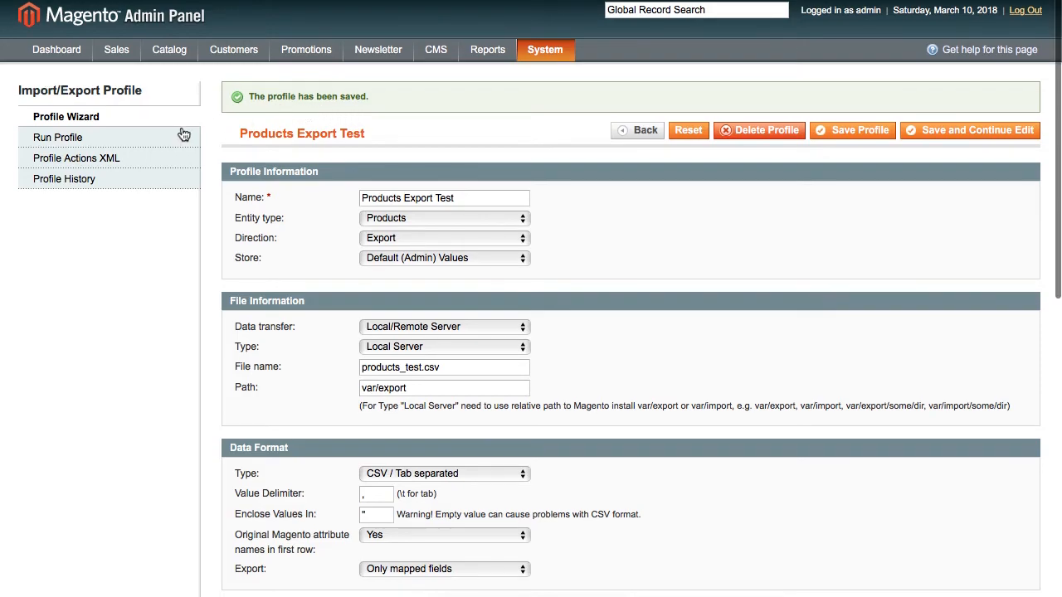
# Run the Products Export Test profile in a popup
pyautogui.click(112, 139)
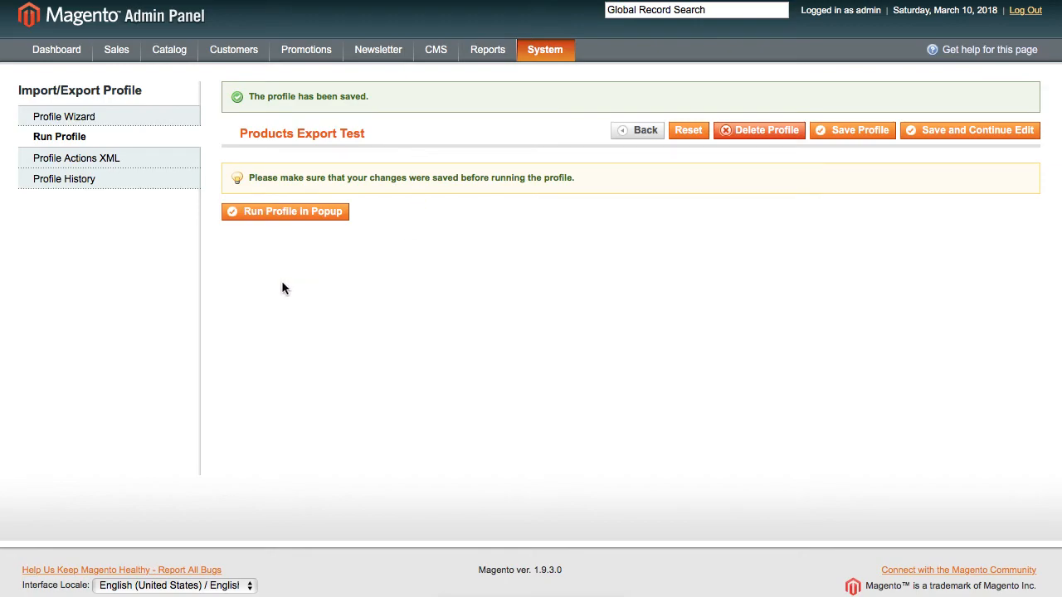
pyautogui.click(284, 217)
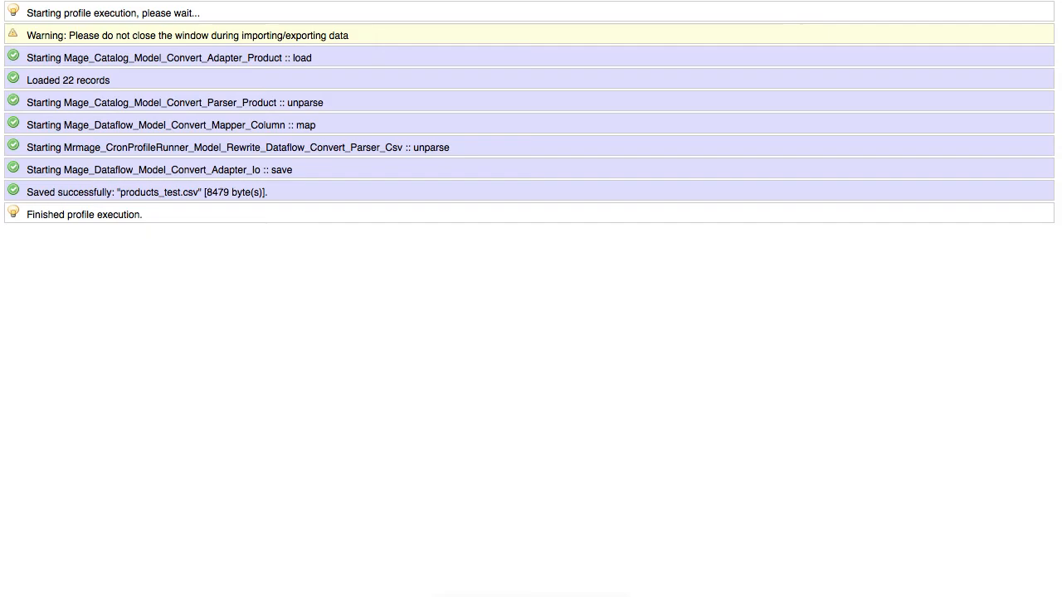
# Switch to Finder and open the mrmage_extensions folder under Data > Work > PHPprojects
pyautogui.click(132, 595)
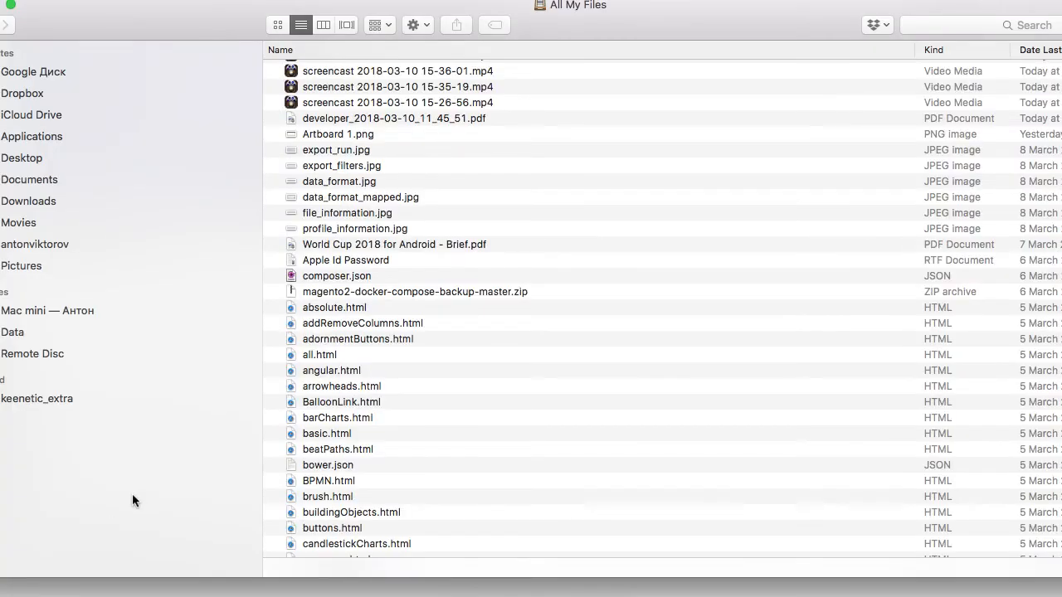
pyautogui.click(40, 333)
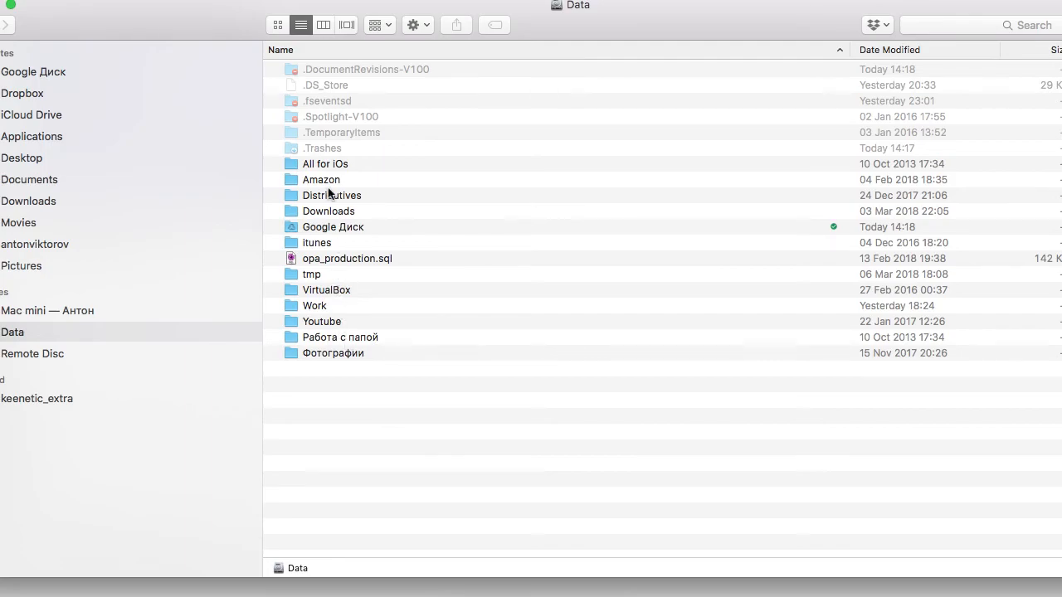
pyautogui.doubleClick(319, 306)
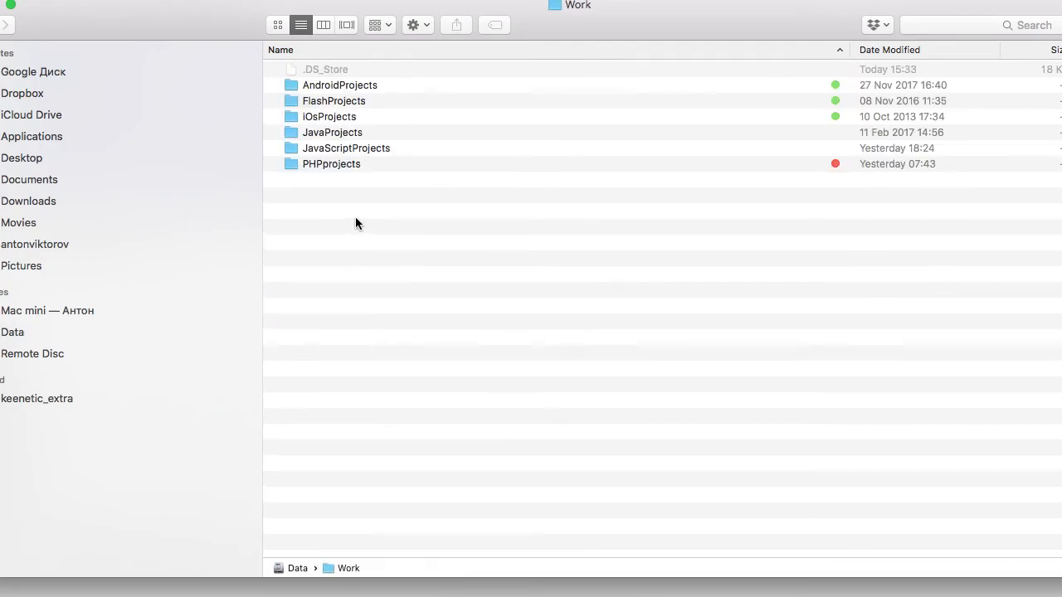
pyautogui.doubleClick(337, 163)
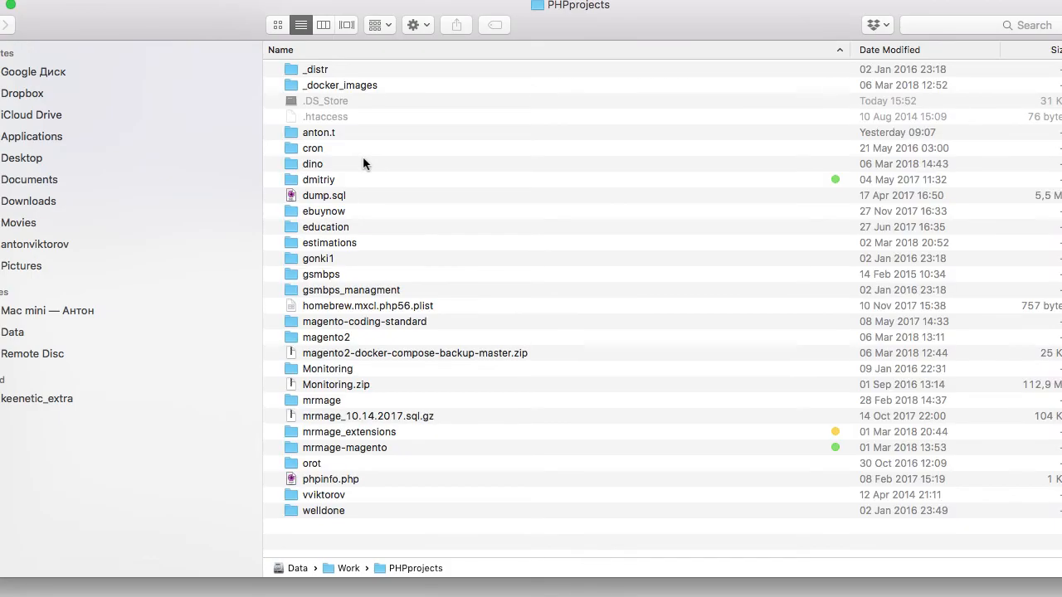
pyautogui.doubleClick(340, 433)
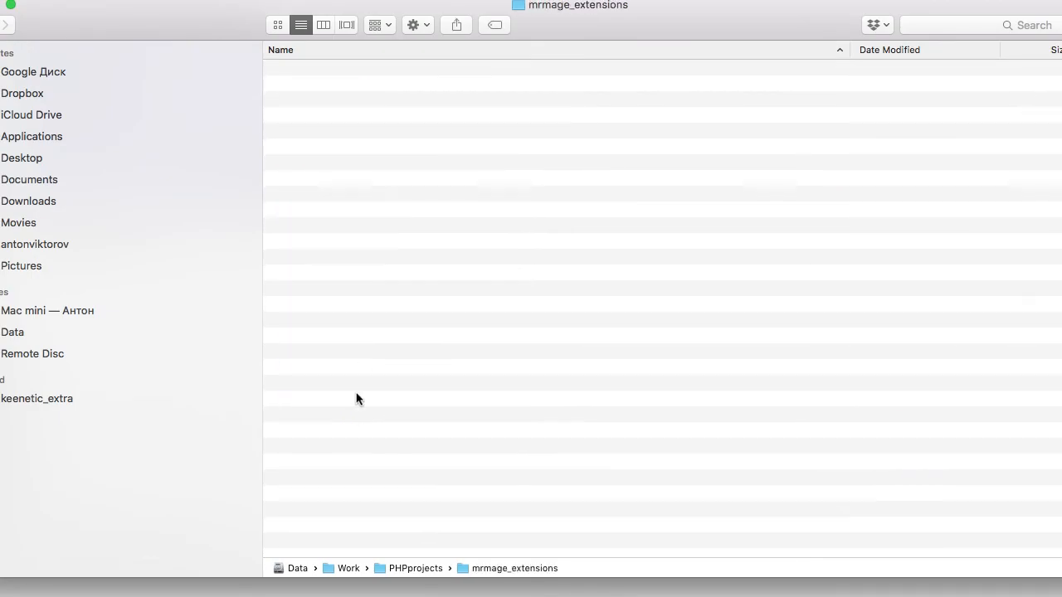
# Locate products_test.csv in the var/export folder and select it
pyautogui.scroll(-10, 353, 304)
pyautogui.scroll(8, 352, 304)
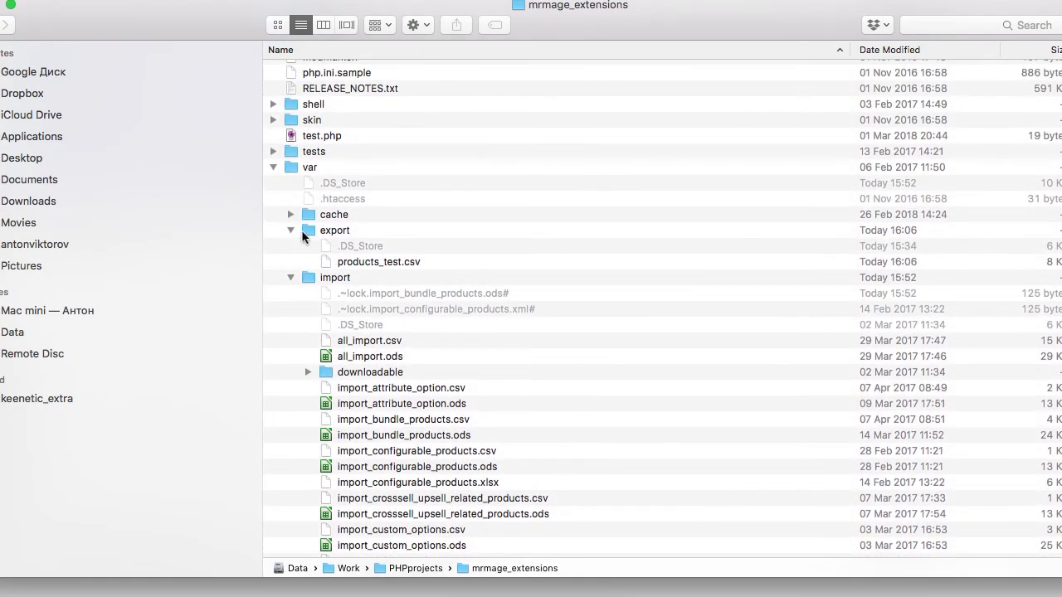
pyautogui.click(347, 198)
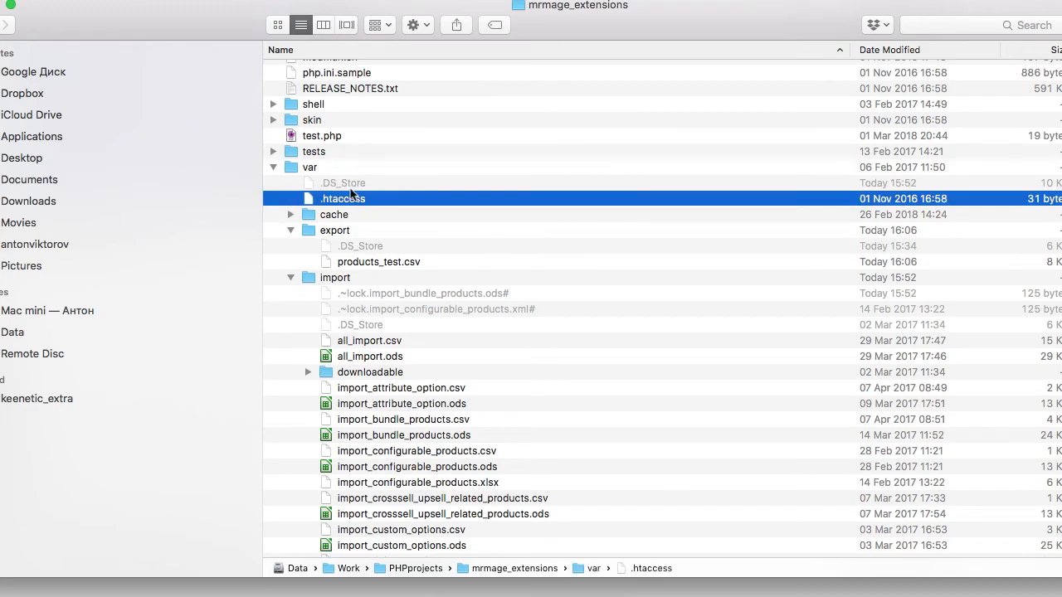
pyautogui.click(292, 230)
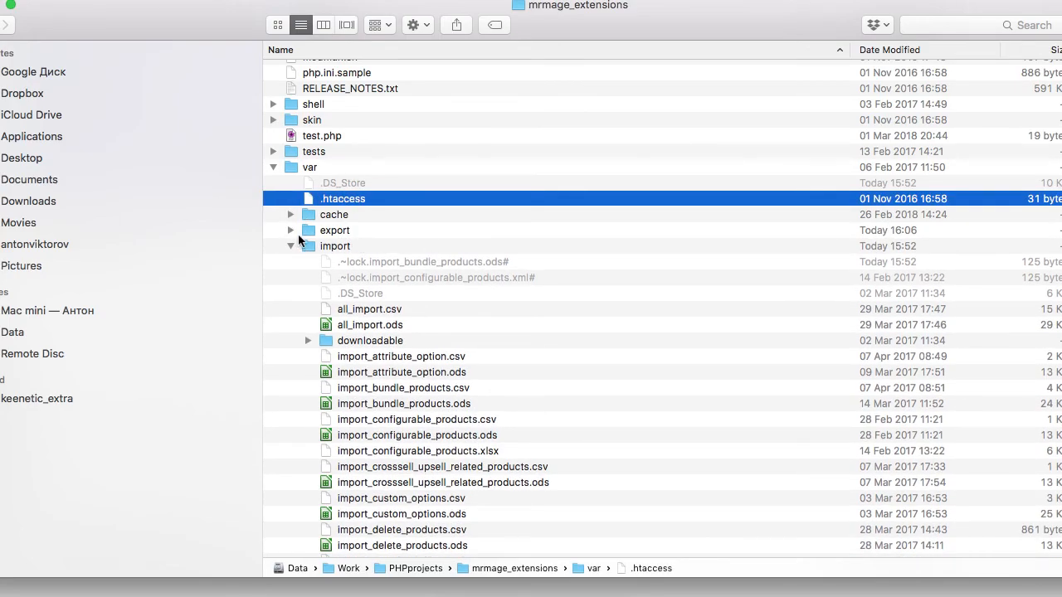
pyautogui.click(293, 229)
pyautogui.click(414, 261)
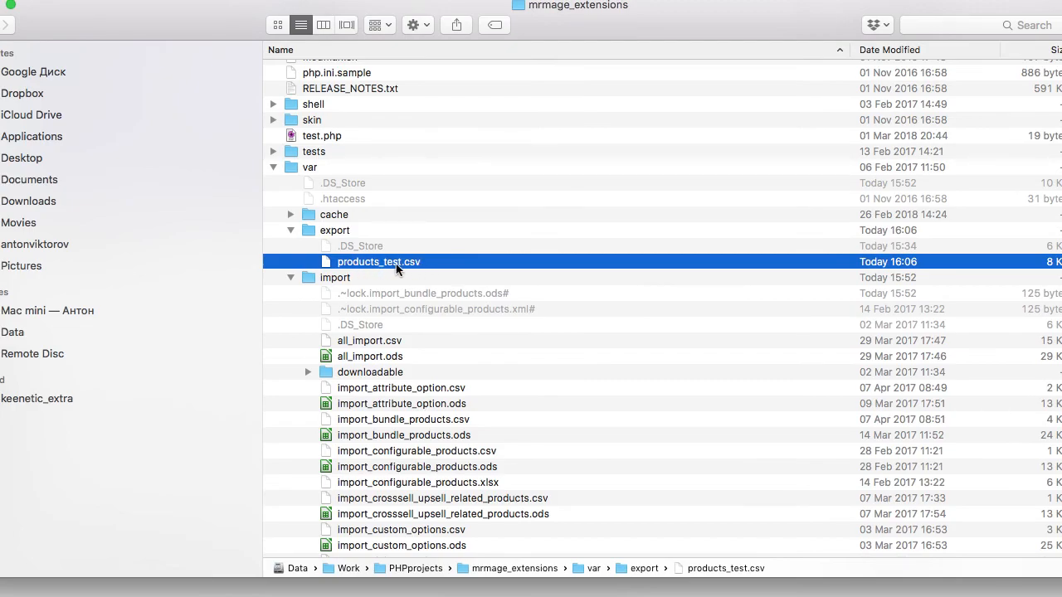
# Open products_test.csv as a spreadsheet, trying the Text column type but importing all columns as Standard
pyautogui.doubleClick(362, 263)
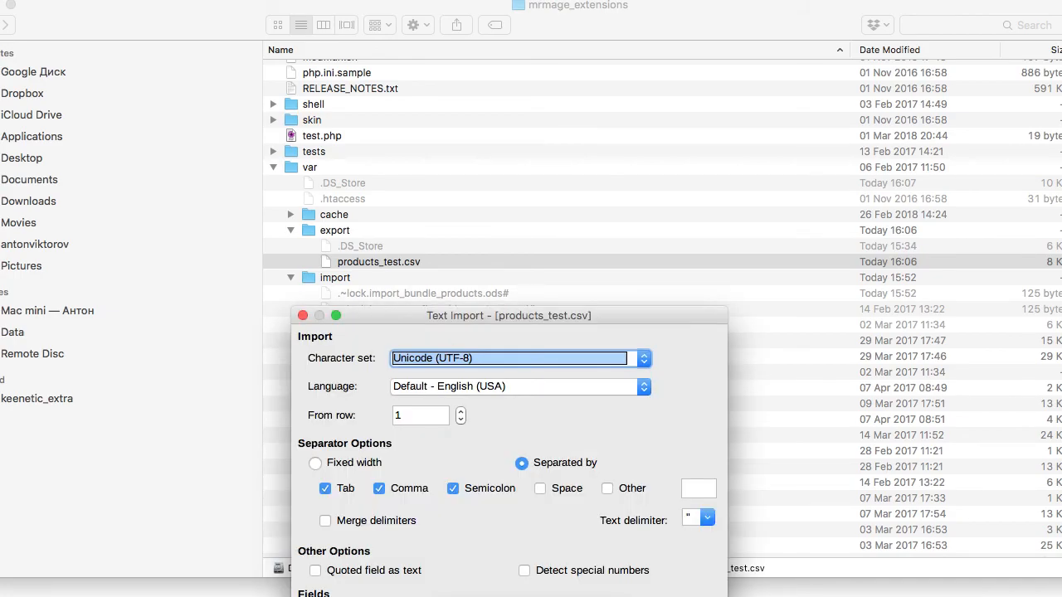
pyautogui.moveTo(529, 311); pyautogui.dragTo(502, 33)
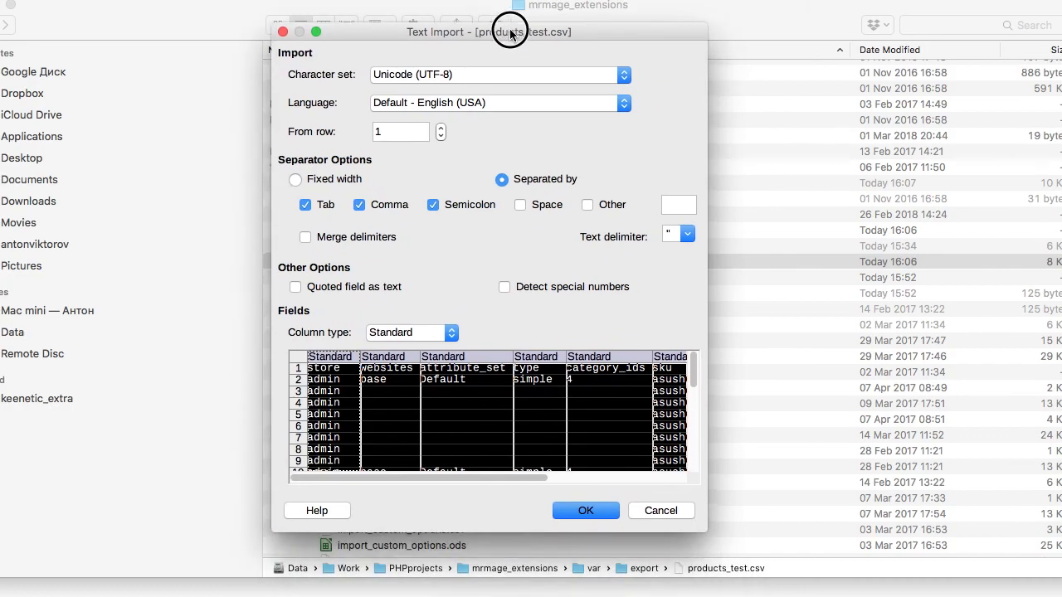
pyautogui.click(390, 339)
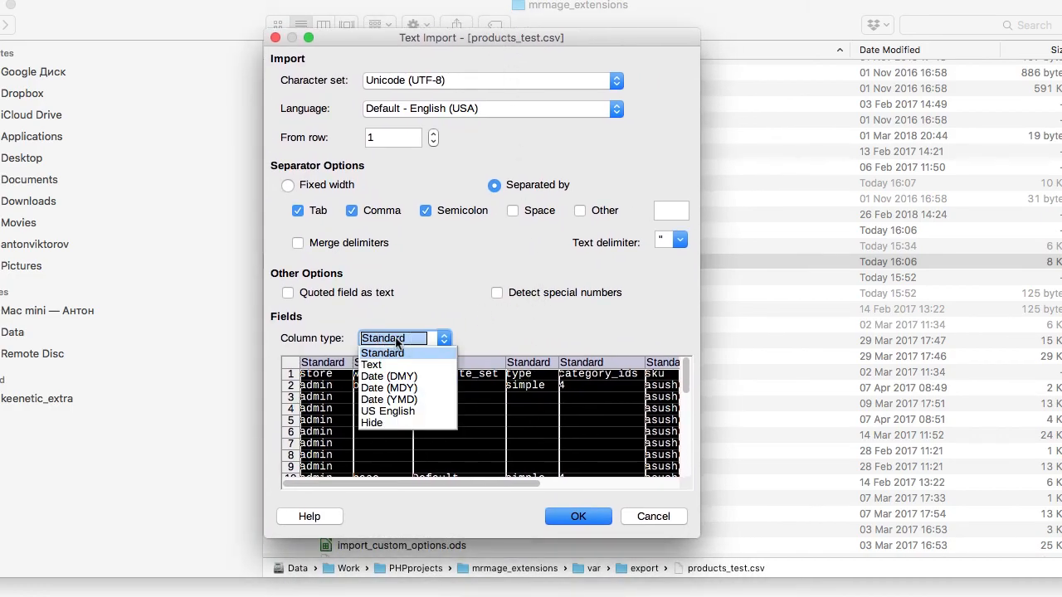
pyautogui.click(394, 365)
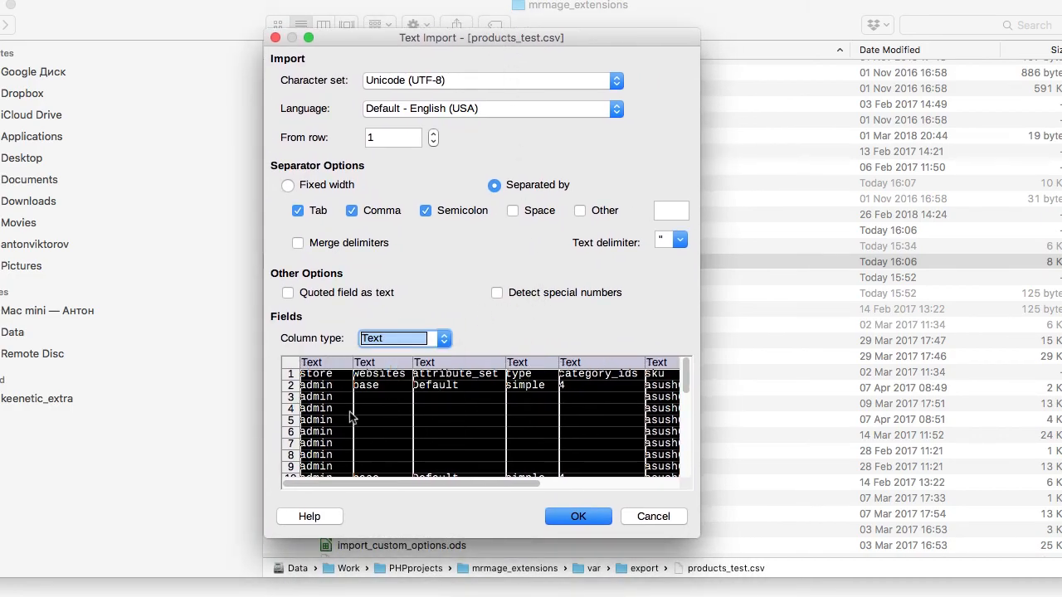
pyautogui.scroll(-2, 493, 450)
pyautogui.scroll(2, 502, 443)
pyautogui.scroll(-6, 484, 417)
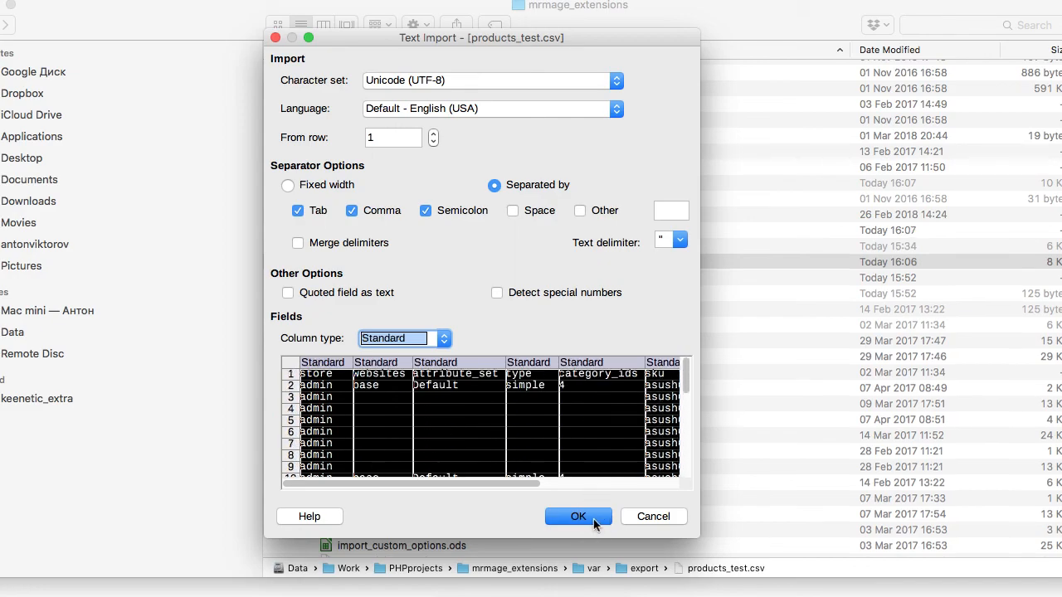
pyautogui.click(594, 520)
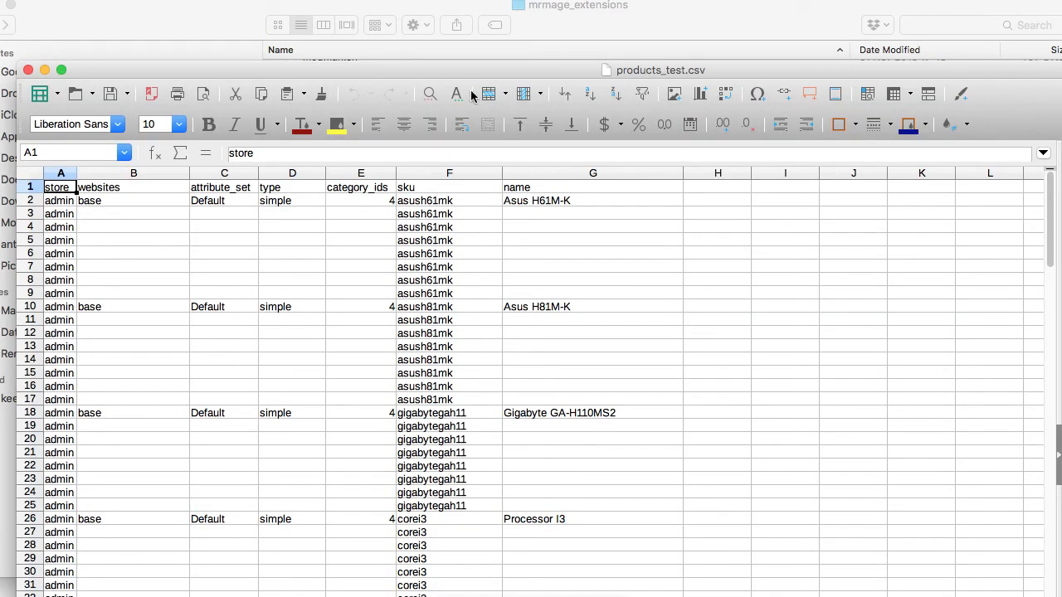
# Examine the exported product rows and mapped columns throughout the products_test.csv spreadsheet
pyautogui.moveTo(385, 71); pyautogui.dragTo(395, 28)
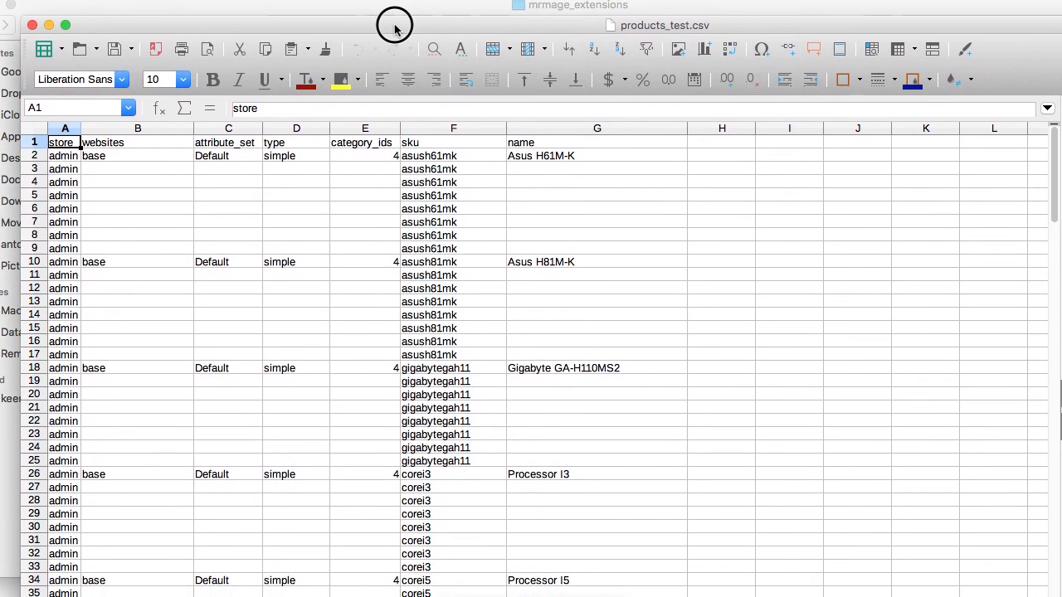
pyautogui.scroll(-8, 412, 222)
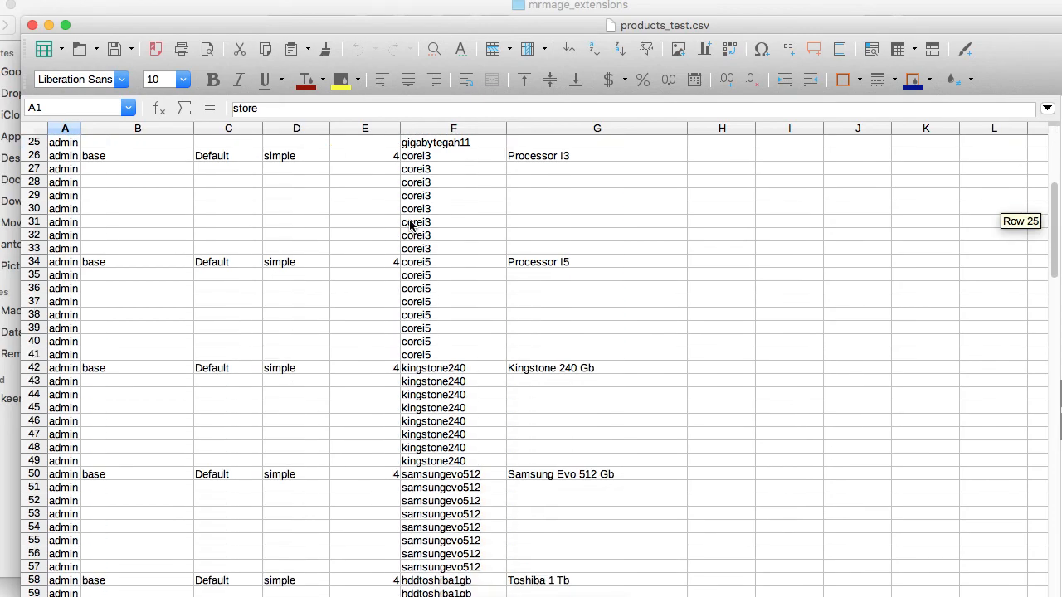
pyautogui.scroll(-1, 412, 224)
pyautogui.scroll(-10, 410, 224)
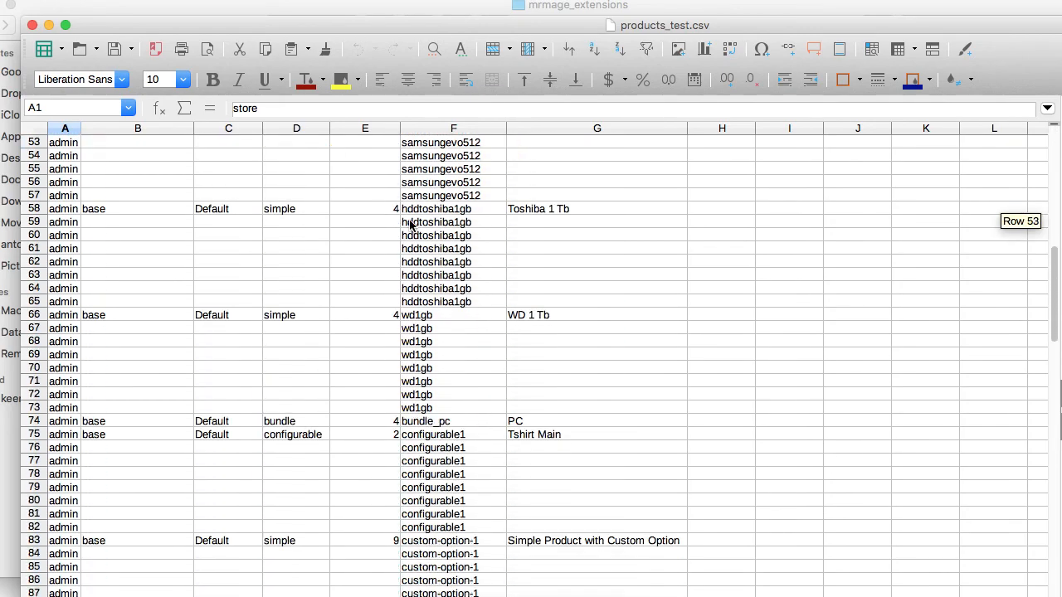
pyautogui.scroll(-13, 410, 224)
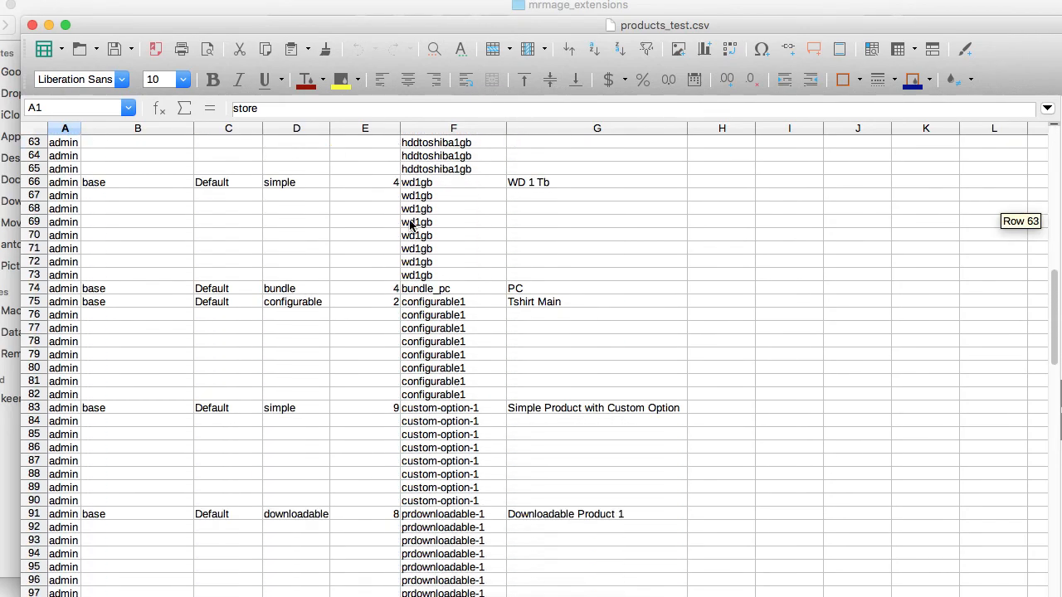
pyautogui.scroll(-20, 410, 224)
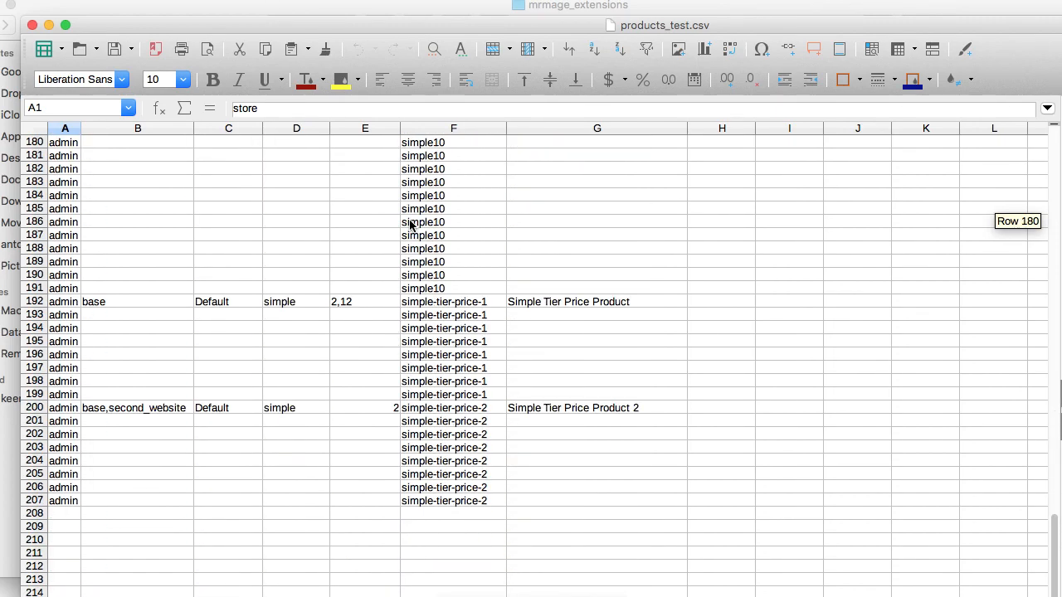
pyautogui.scroll(20, 410, 224)
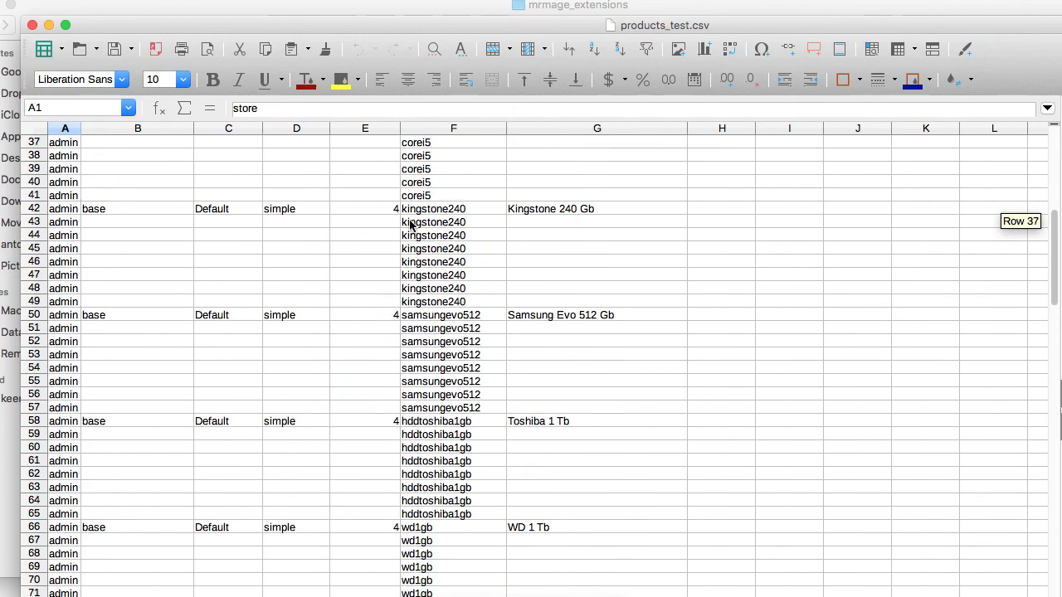
pyautogui.scroll(12, 409, 224)
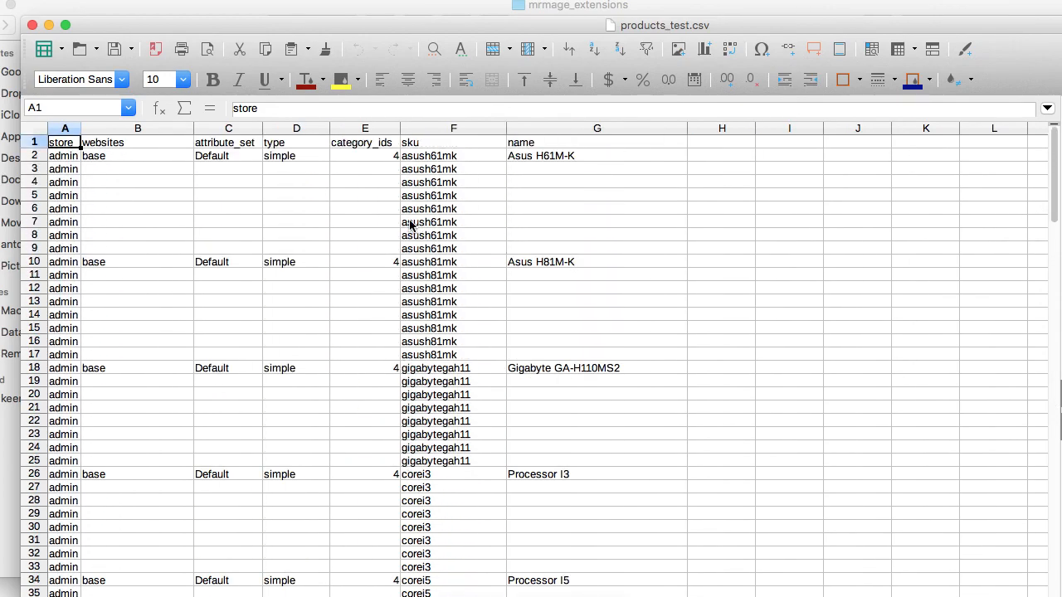